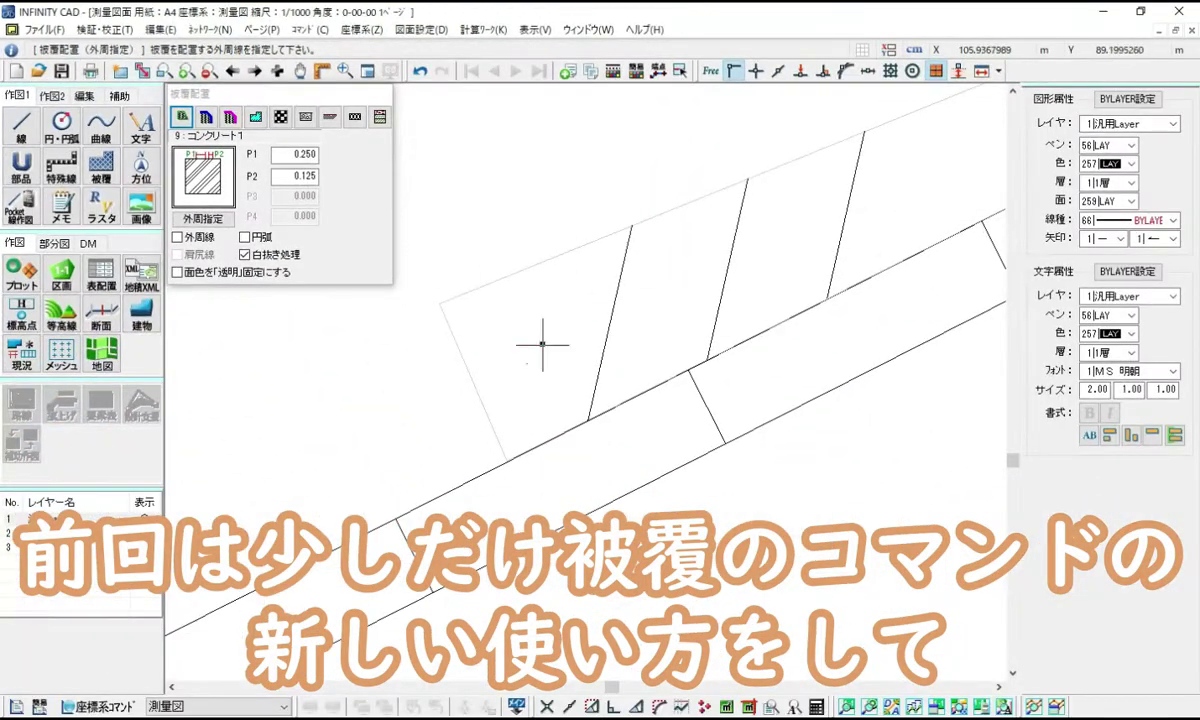
# Trace the corner outline beside the block wall as the perimeter of a コンクリート1 hatch, snapping to its endpoints
pyautogui.click(479, 79)
pyautogui.scroll(-3, 482, 354)
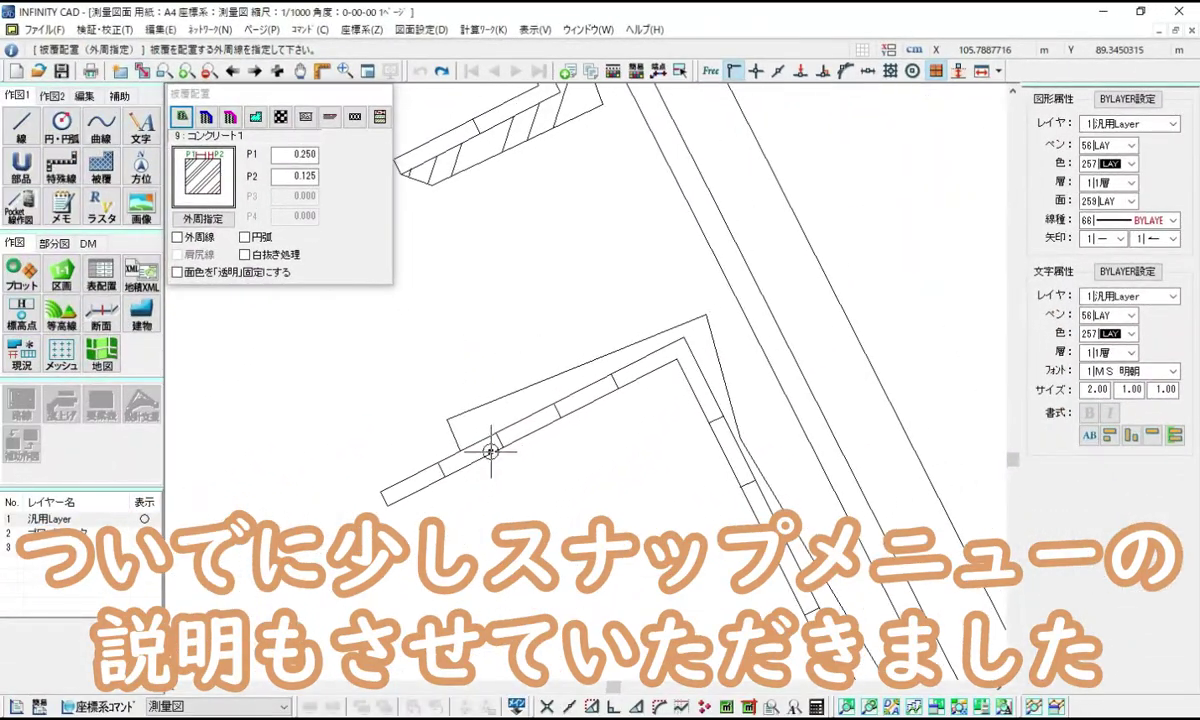
pyautogui.click(456, 453)
pyautogui.click(448, 420)
pyautogui.click(707, 316)
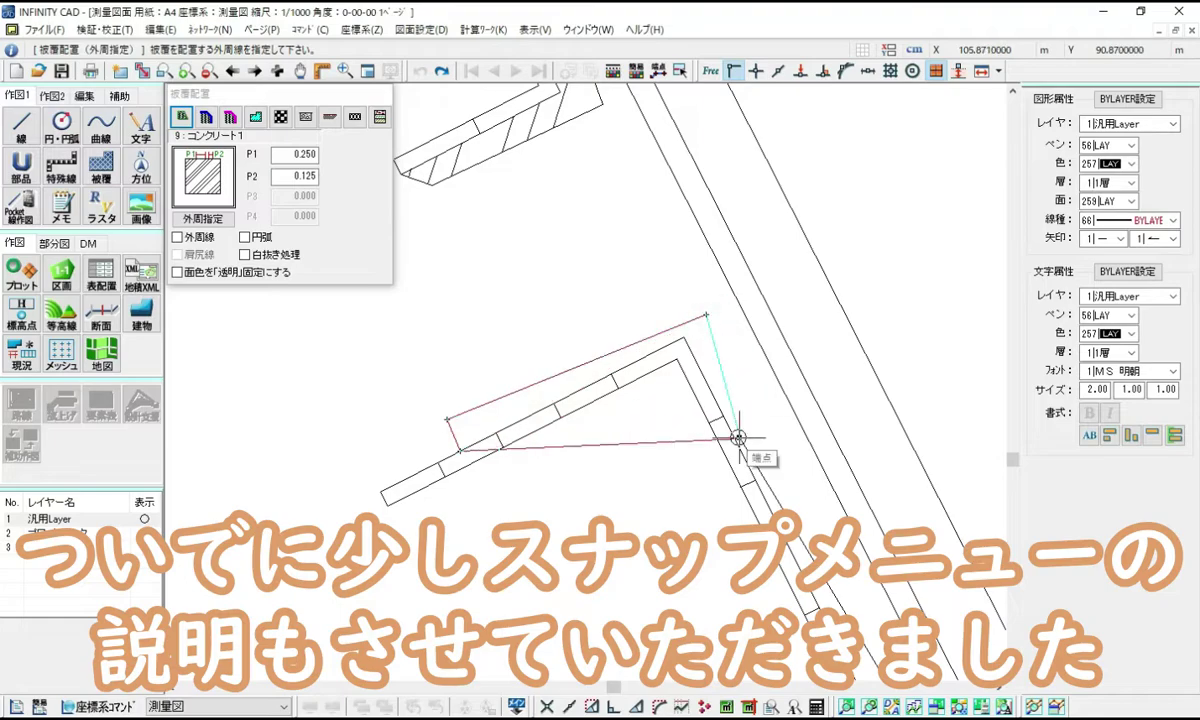
pyautogui.click(740, 438)
# Continue the hatch perimeter along the wall to its far end, close it, and fill the outline with the concrete hatch
pyautogui.scroll(-2, 744, 447)
pyautogui.scroll(-2, 744, 447)
pyautogui.moveTo(806, 574); pyautogui.dragTo(702, 360, button='middle')
pyautogui.scroll(4, 700, 363)
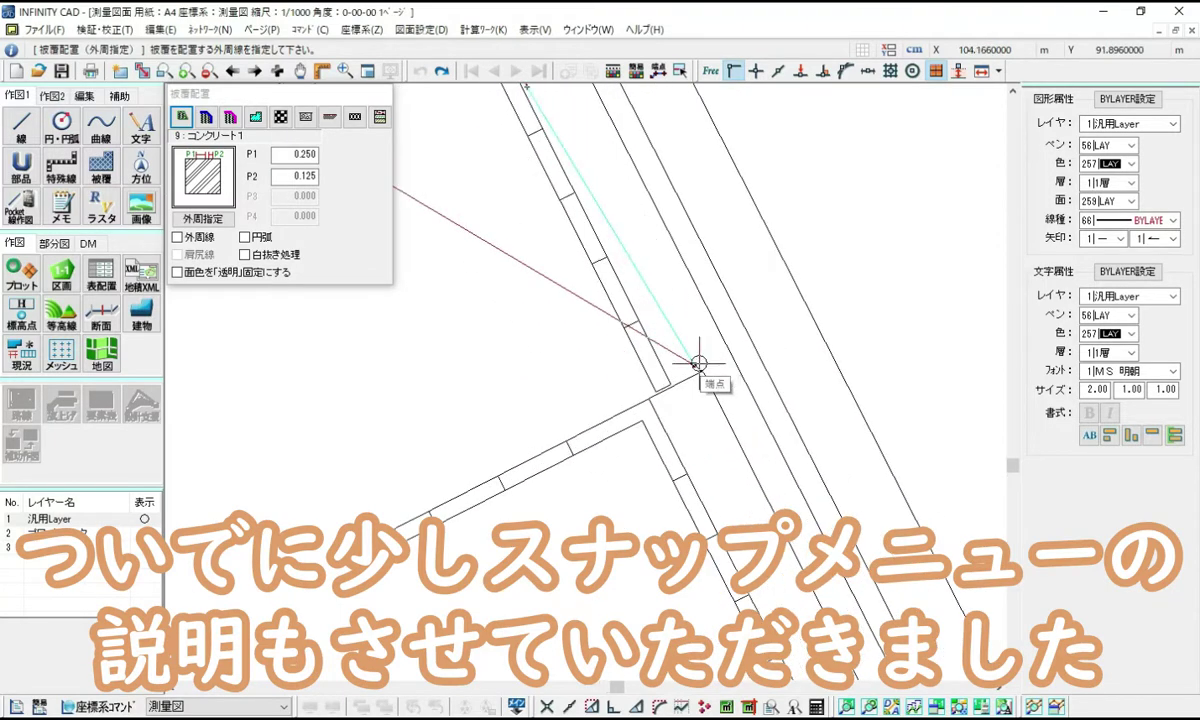
pyautogui.scroll(2, 700, 365)
pyautogui.click(681, 365)
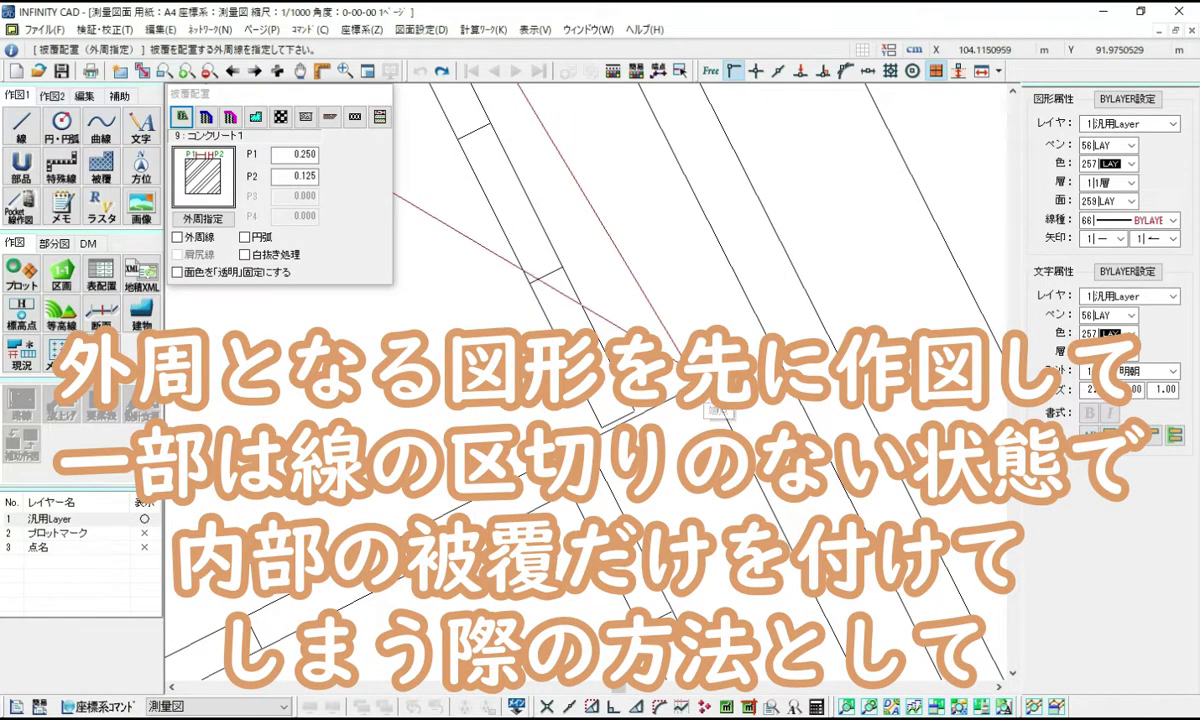
pyautogui.scroll(3, 696, 384)
pyautogui.click(696, 384)
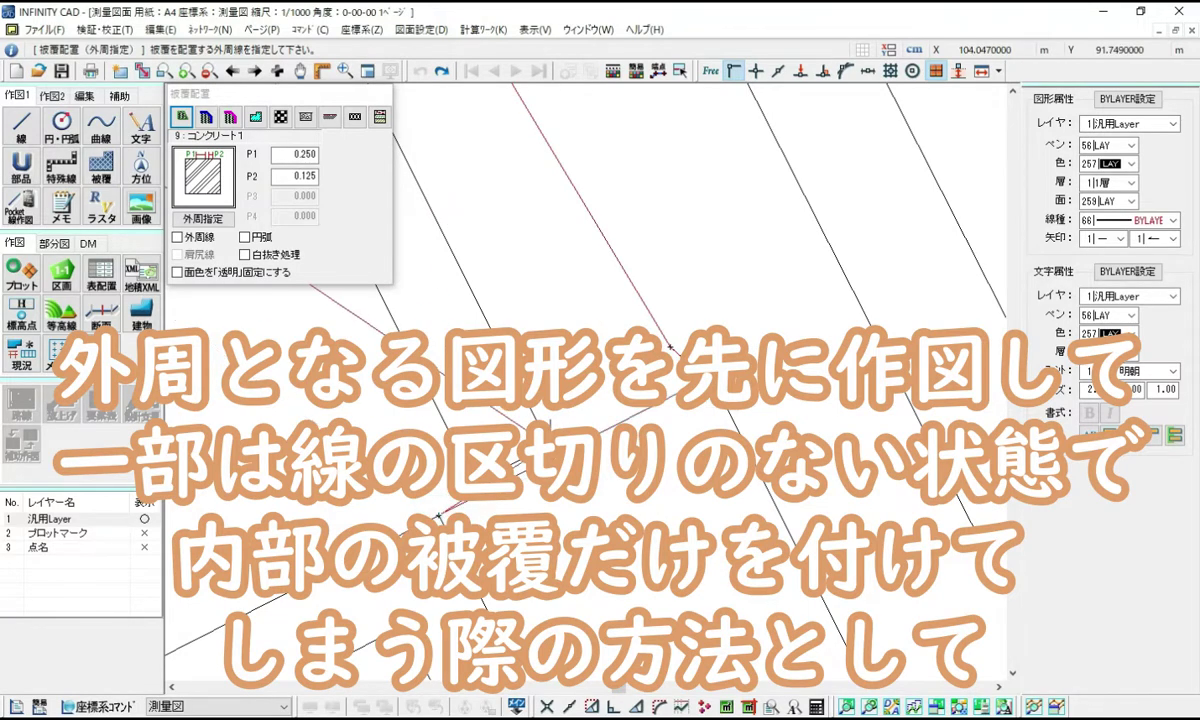
pyautogui.scroll(-5, 477, 276)
pyautogui.moveTo(477, 276); pyautogui.dragTo(584, 303, button='middle')
pyautogui.scroll(3, 590, 303)
pyautogui.click(603, 316)
pyautogui.rightClick(603, 316)
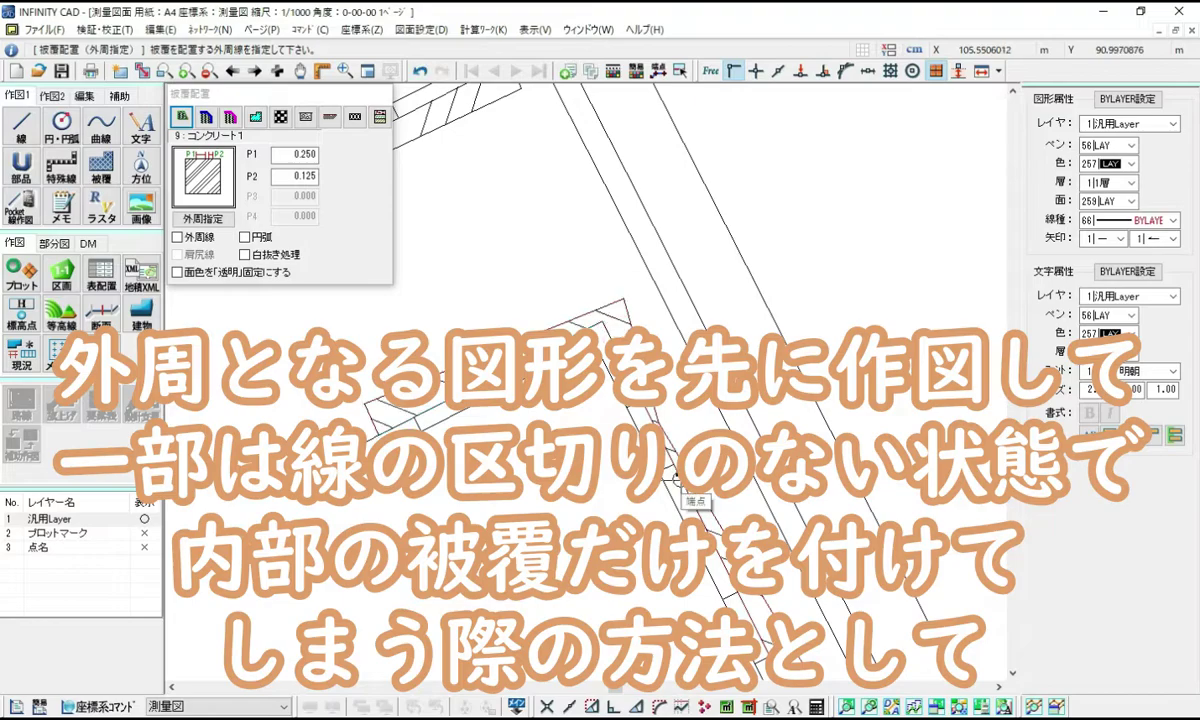
pyautogui.scroll(-3, 660, 470)
pyautogui.moveTo(626, 518); pyautogui.dragTo(616, 415, button='middle')
pyautogui.rightClick(577, 394)
# Try drawing a continuous line from a block wall joint to the wall's end corner using intersection snap
pyautogui.click(21, 127)
pyautogui.click(757, 71)
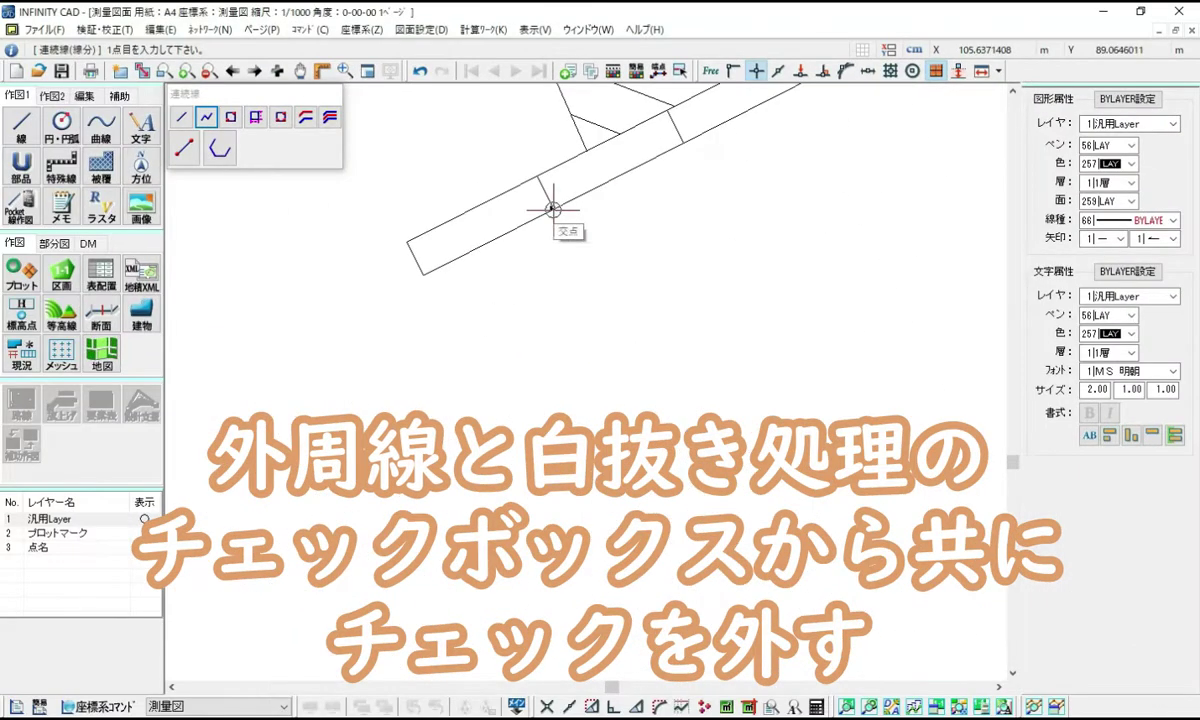
pyautogui.click(553, 209)
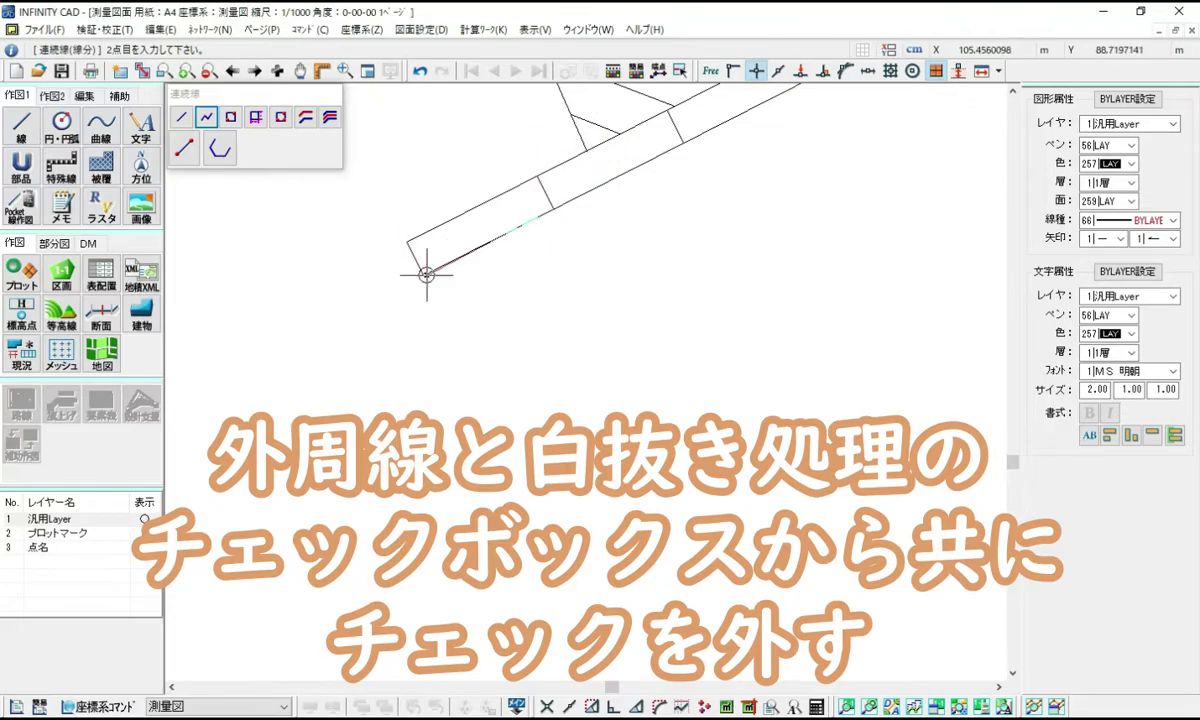
pyautogui.scroll(-3, 655, 246)
pyautogui.scroll(2, 630, 200)
# Try starting a continuous line from the midpoint of the small arc beside the wall corner using midpoint snap
pyautogui.click(778, 71)
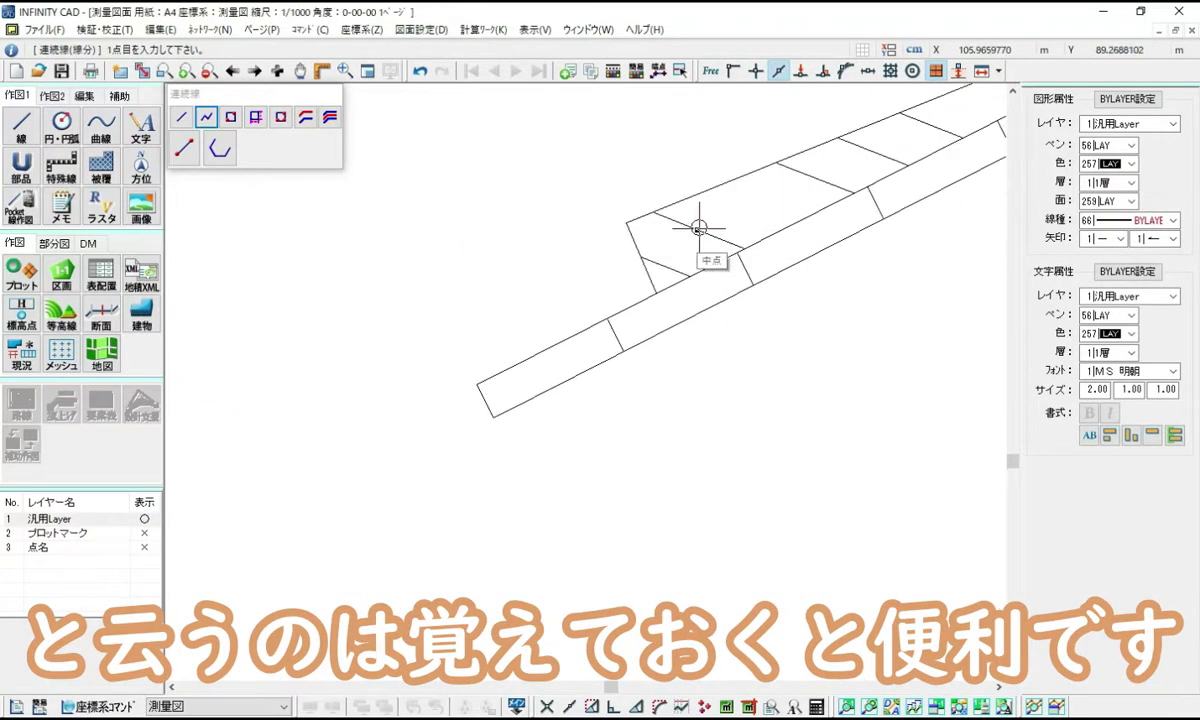
pyautogui.scroll(-2, 822, 182)
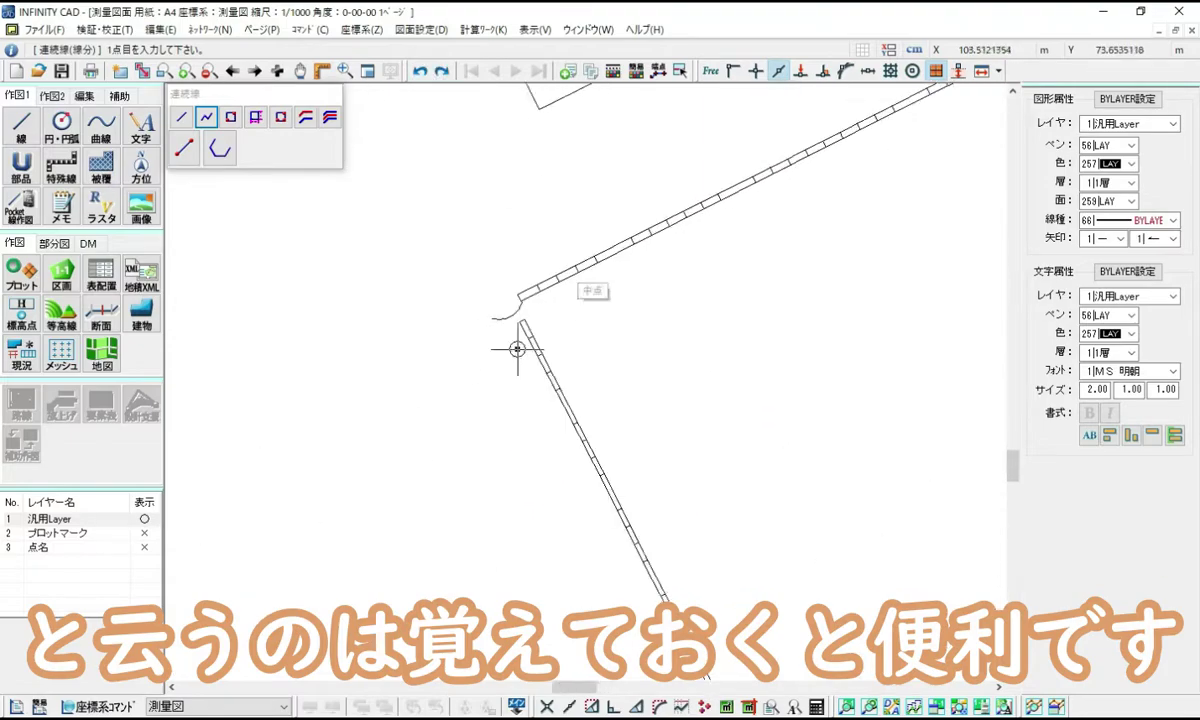
pyautogui.scroll(3, 505, 319)
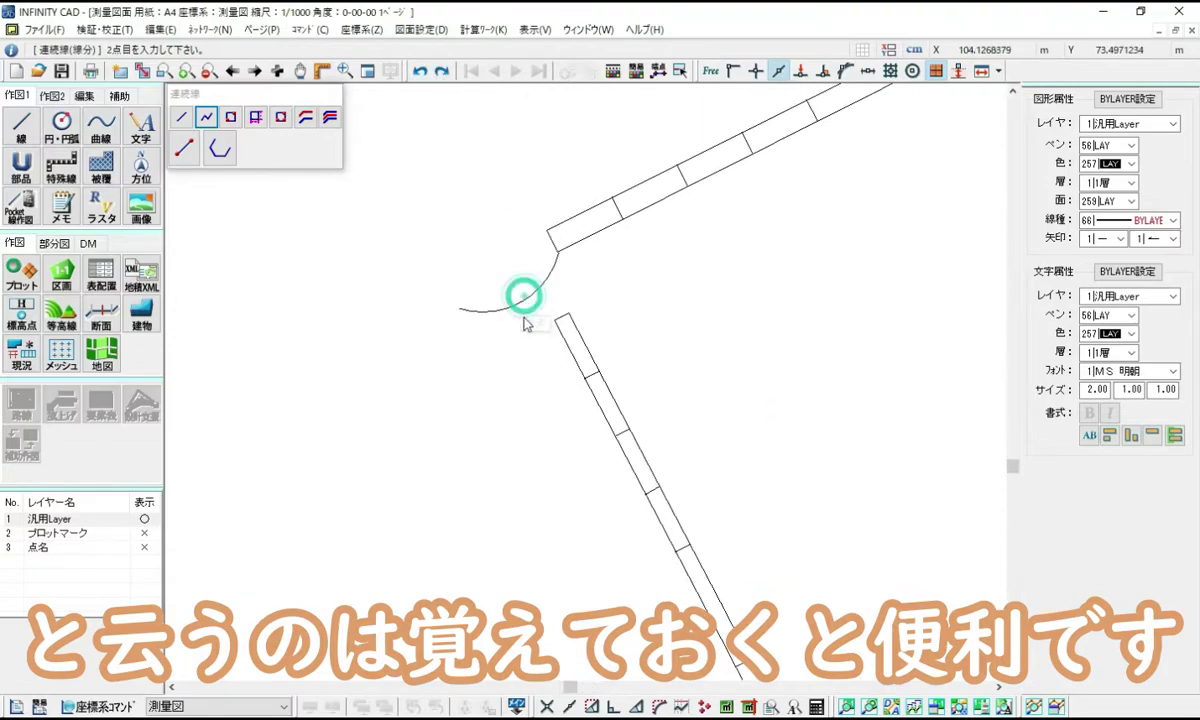
pyautogui.scroll(-3, 720, 384)
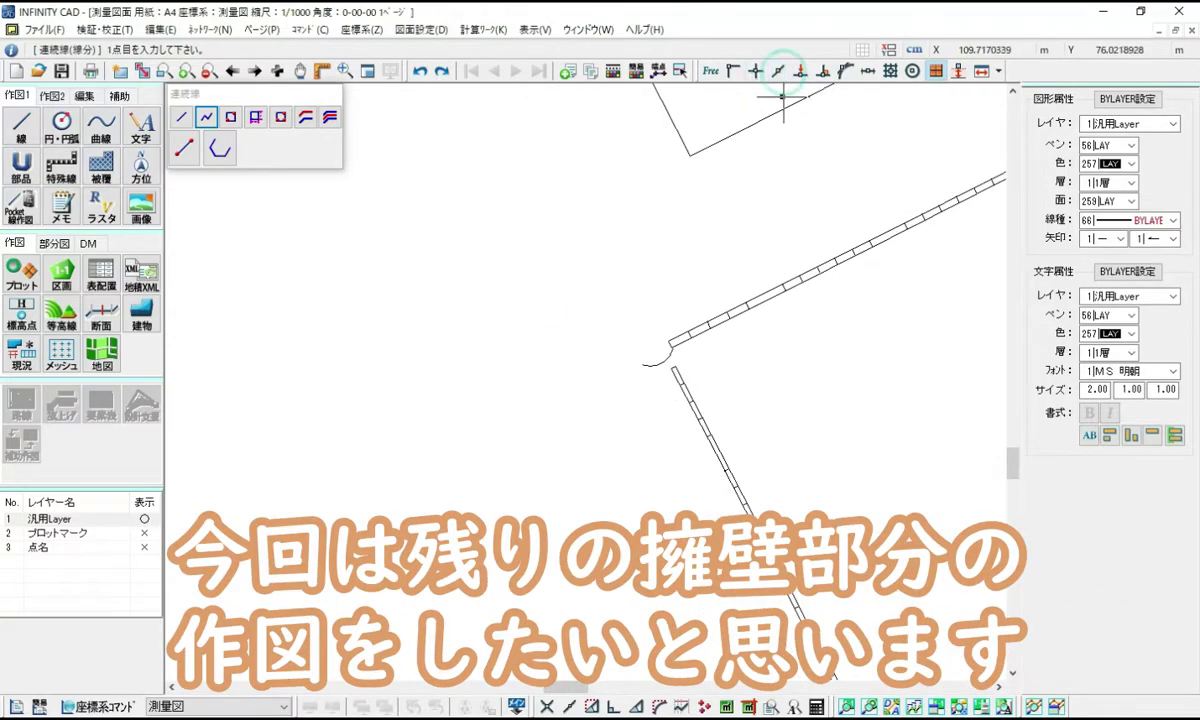
pyautogui.scroll(-3, 625, 389)
pyautogui.scroll(2, 723, 339)
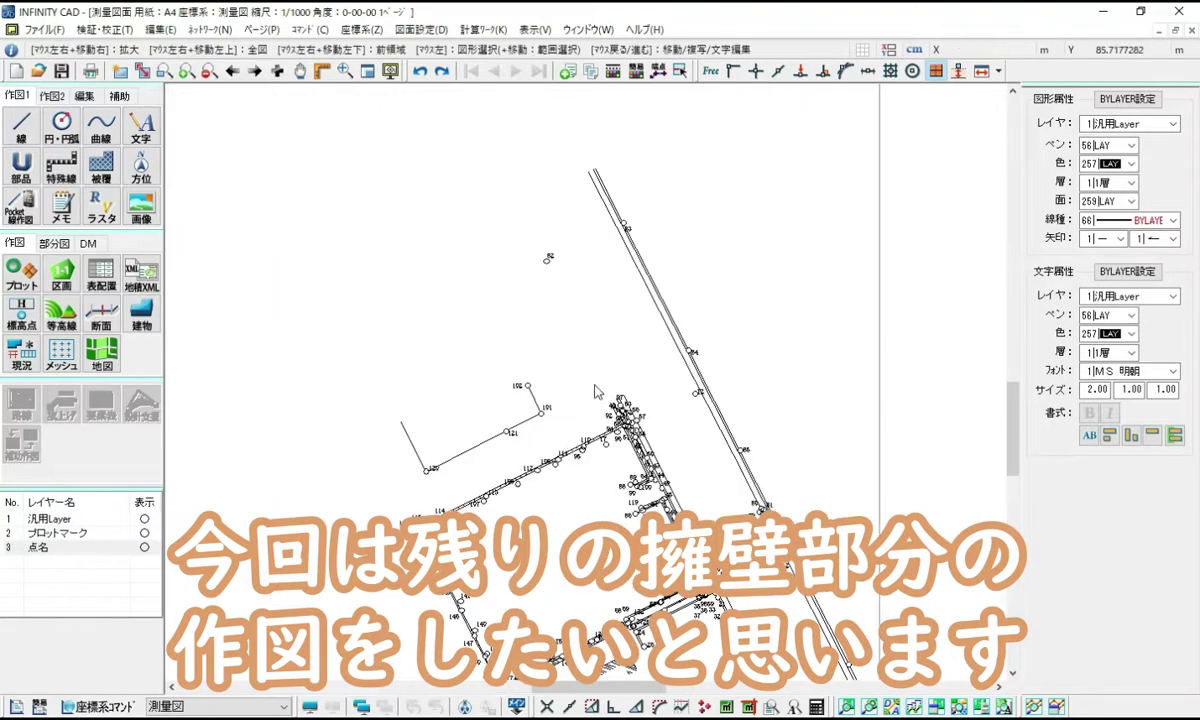
pyautogui.scroll(1, 592, 254)
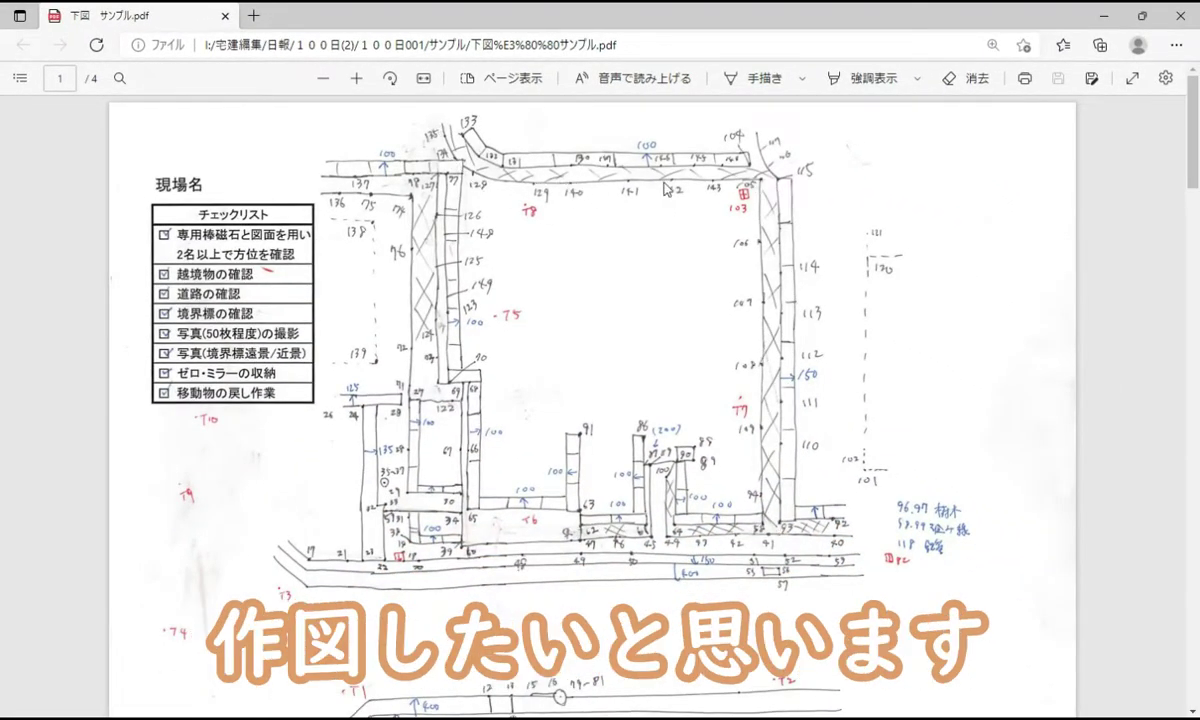
# Switch from the PDF sketch back to INFINITY CAD and begin a continuous line at plot mark 94
pyautogui.click(1104, 16)
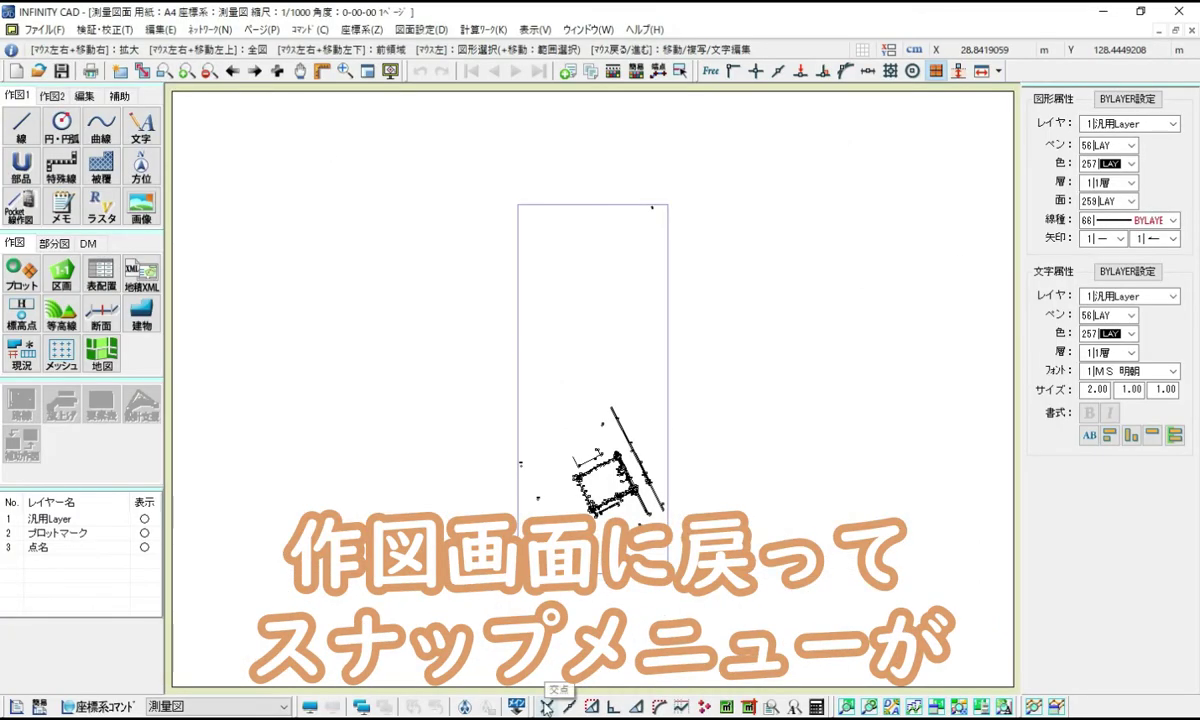
pyautogui.scroll(6, 632, 464)
pyautogui.moveTo(244, 335); pyautogui.dragTo(660, 513, button='middle')
pyautogui.scroll(1, 660, 513)
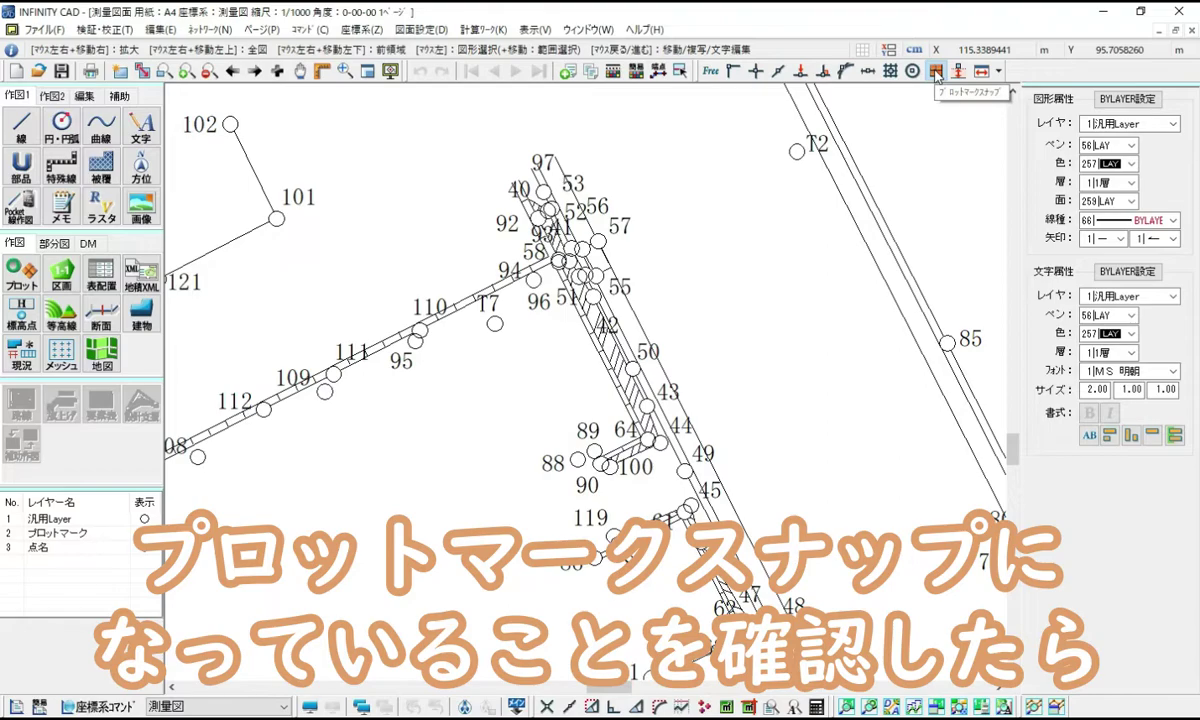
pyautogui.rightClick(483, 345)
pyautogui.click(565, 415)
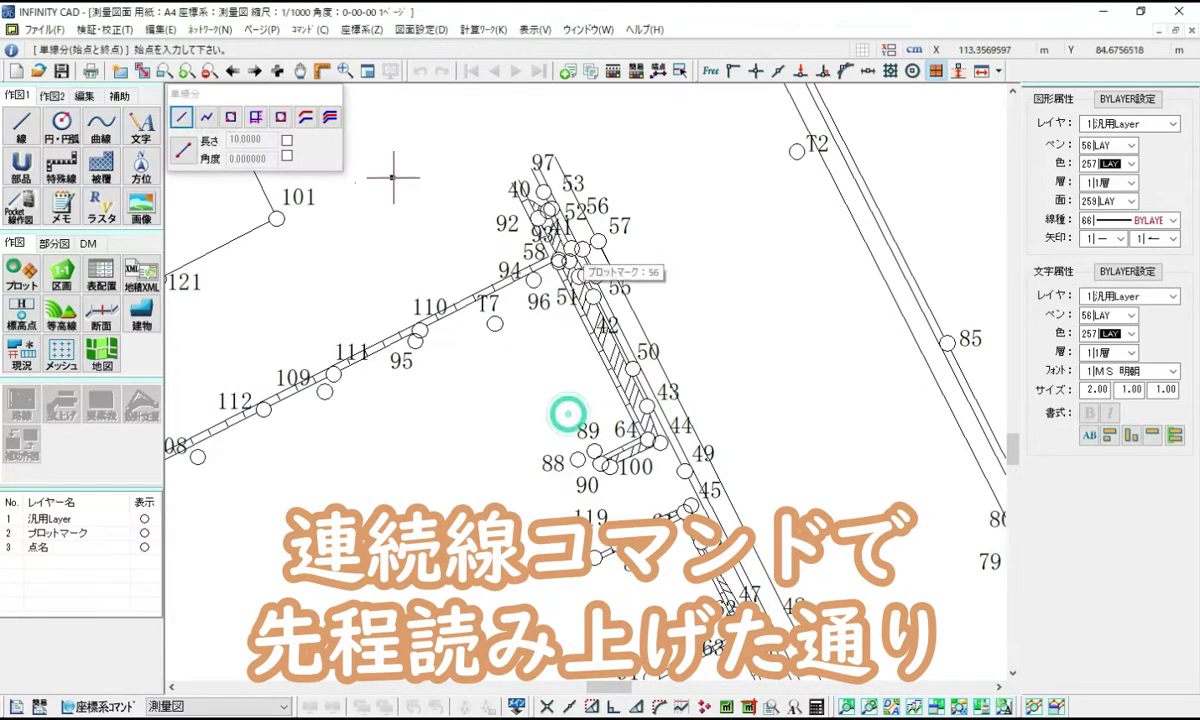
pyautogui.click(205, 117)
pyautogui.scroll(3, 549, 305)
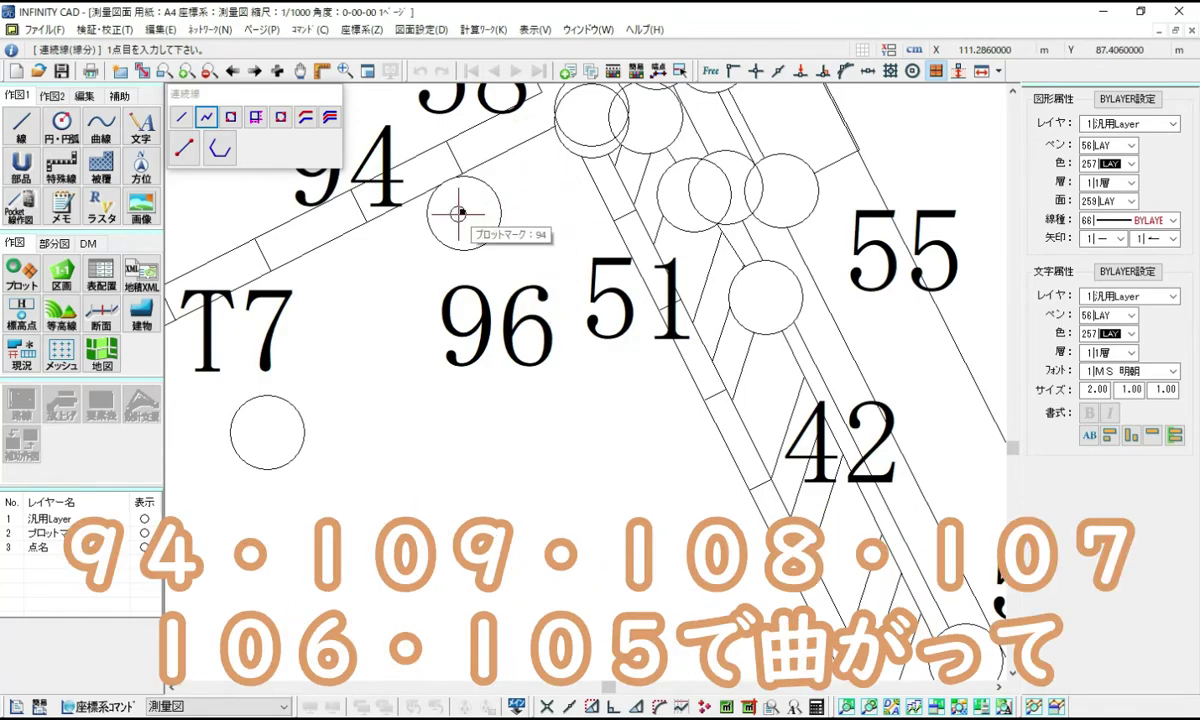
pyautogui.click(459, 213)
# Extend the retaining wall line through plot marks 109, 108, 107 and 106 to the corner at 105
pyautogui.scroll(-2, 474, 238)
pyautogui.moveTo(448, 298); pyautogui.dragTo(801, 238, button='middle')
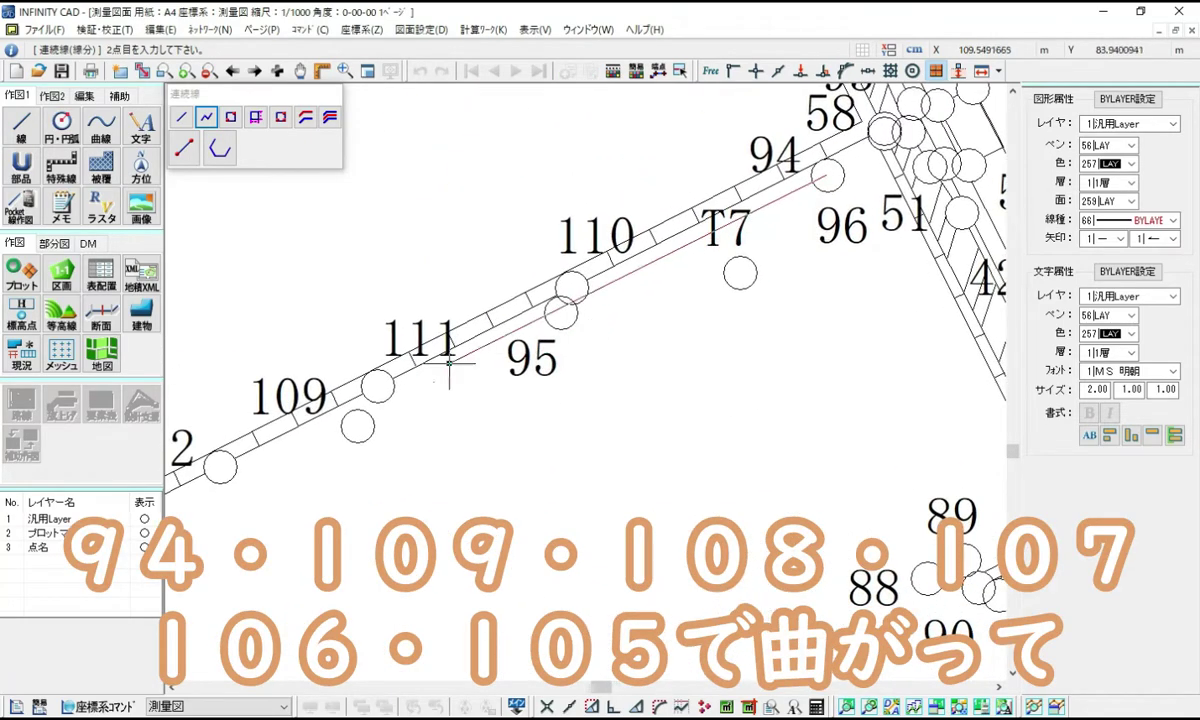
pyautogui.click(357, 427)
pyautogui.scroll(-2, 344, 452)
pyautogui.moveTo(336, 455); pyautogui.dragTo(664, 364, button='middle')
pyautogui.click(554, 413)
pyautogui.click(436, 471)
pyautogui.click(339, 521)
pyautogui.scroll(3, 233, 550)
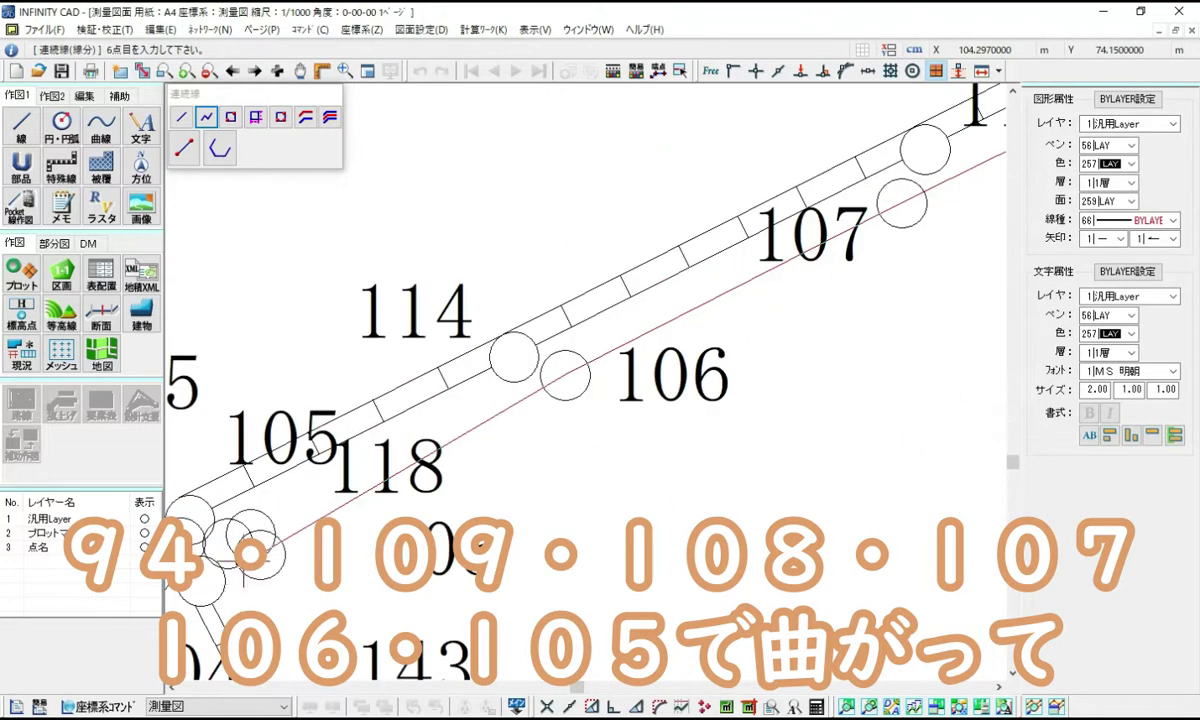
pyautogui.moveTo(728, 228); pyautogui.dragTo(706, 225, button='middle')
pyautogui.click(697, 206)
# Carry the retaining wall line on through plot marks 143, 142, 141, 140 and 129
pyautogui.click(793, 390)
pyautogui.click(792, 390)
pyautogui.scroll(-2, 792, 390)
pyautogui.scroll(-2, 632, 338)
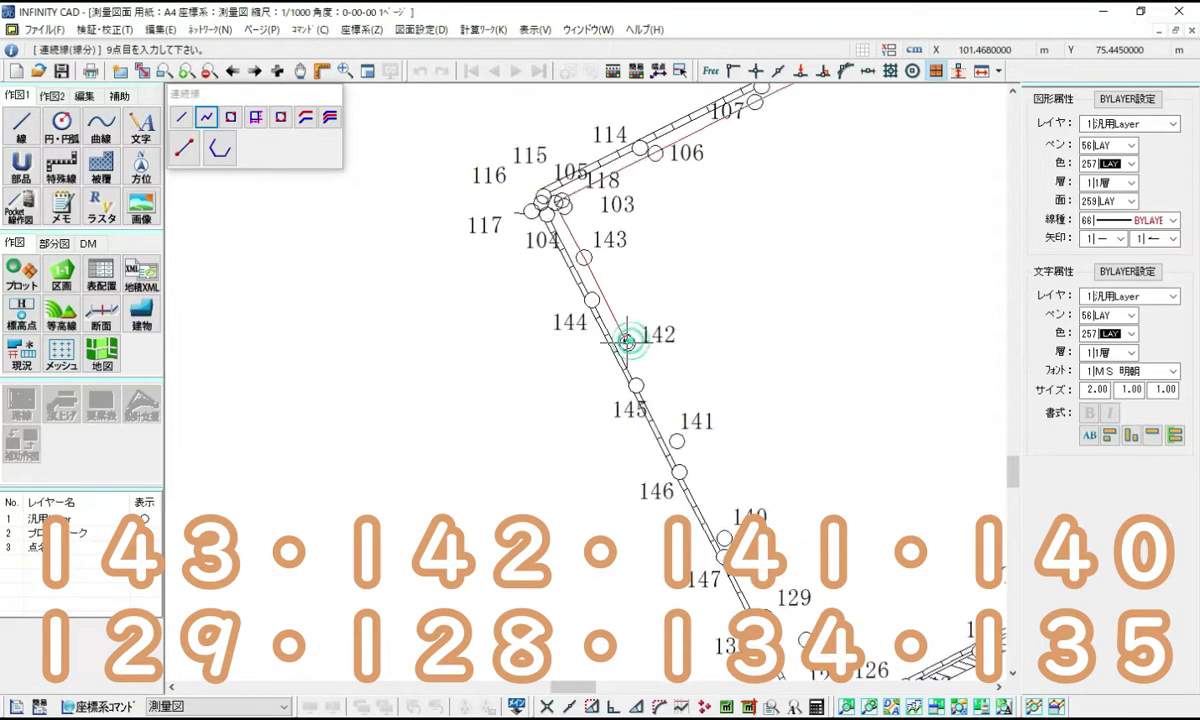
pyautogui.click(627, 343)
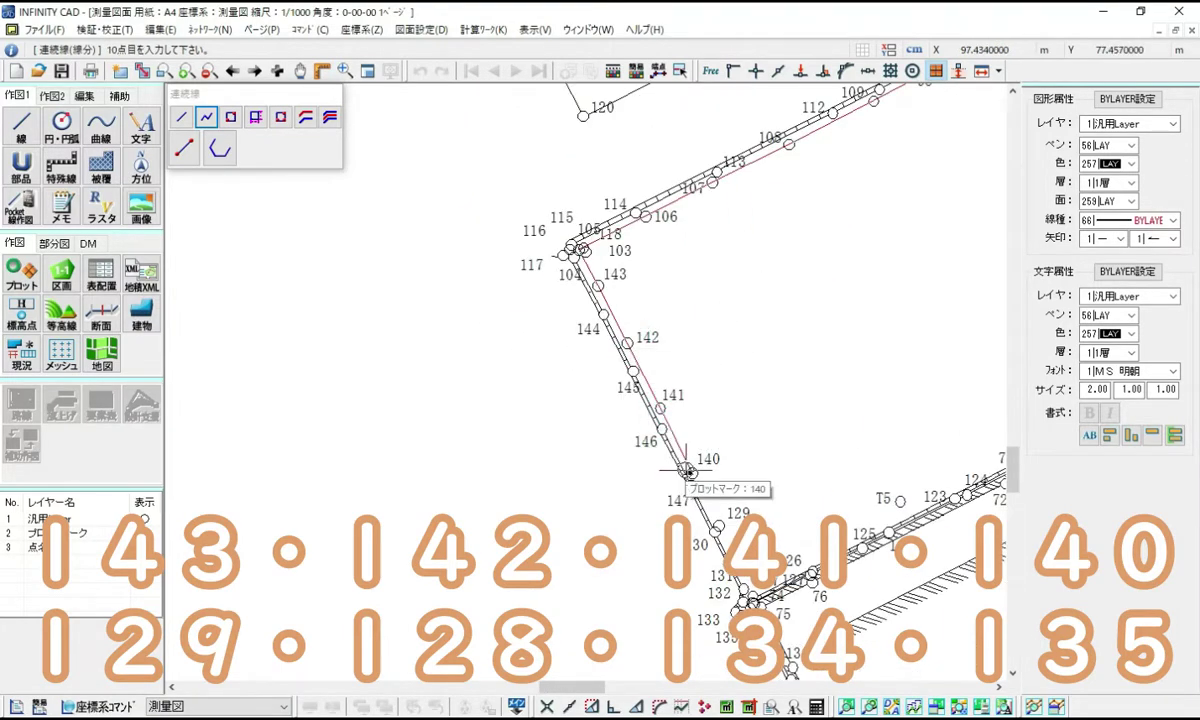
pyautogui.scroll(5, 689, 479)
pyautogui.moveTo(705, 479); pyautogui.dragTo(505, 199, button='middle')
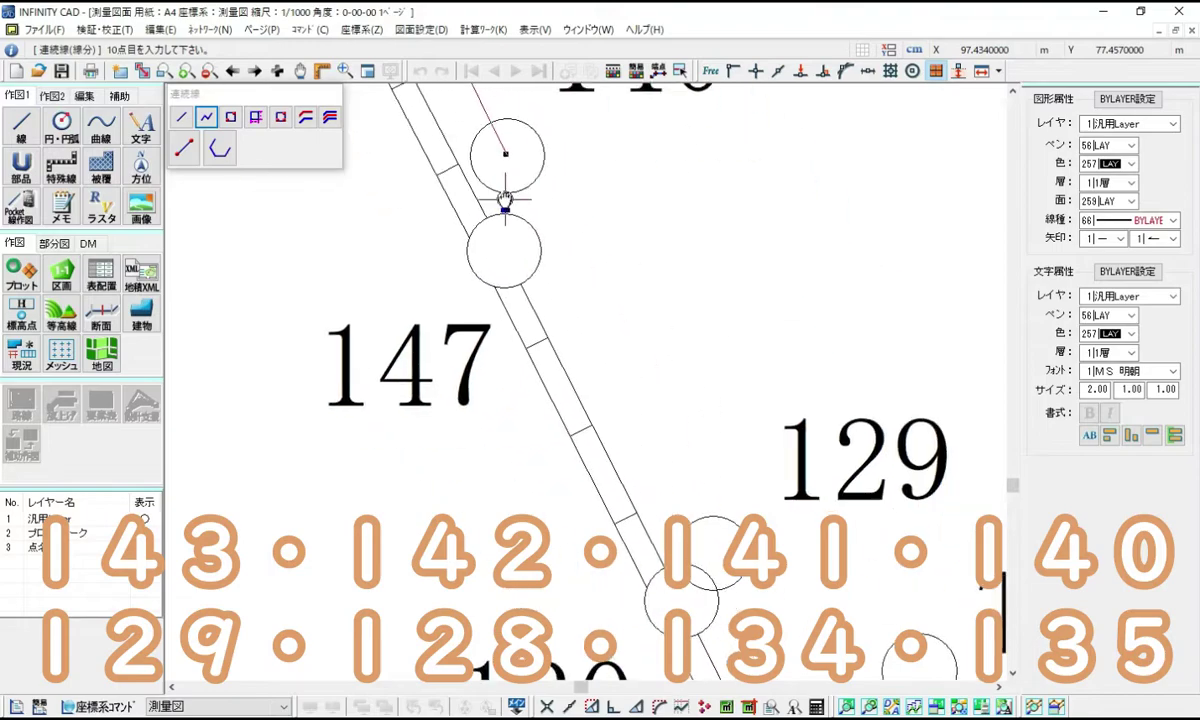
pyautogui.click(506, 153)
pyautogui.click(712, 547)
# Connect the retaining wall line to plot marks 128, 134 and 135 and finish it
pyautogui.scroll(-3, 710, 545)
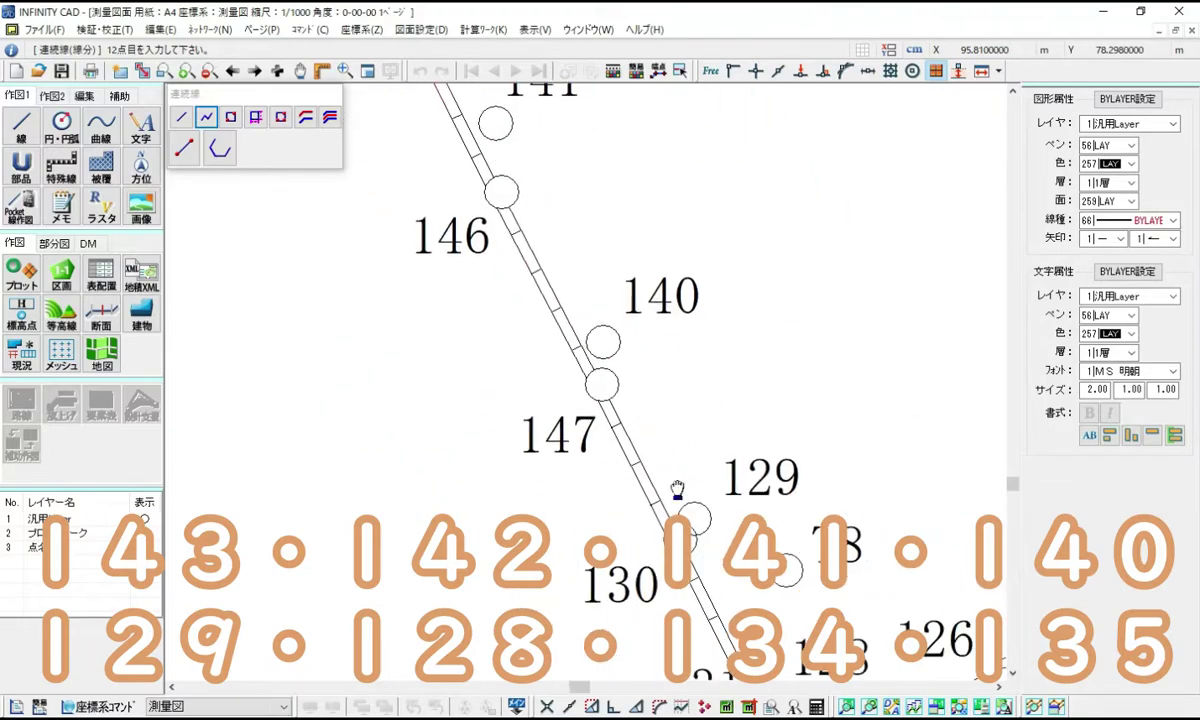
pyautogui.scroll(2, 577, 410)
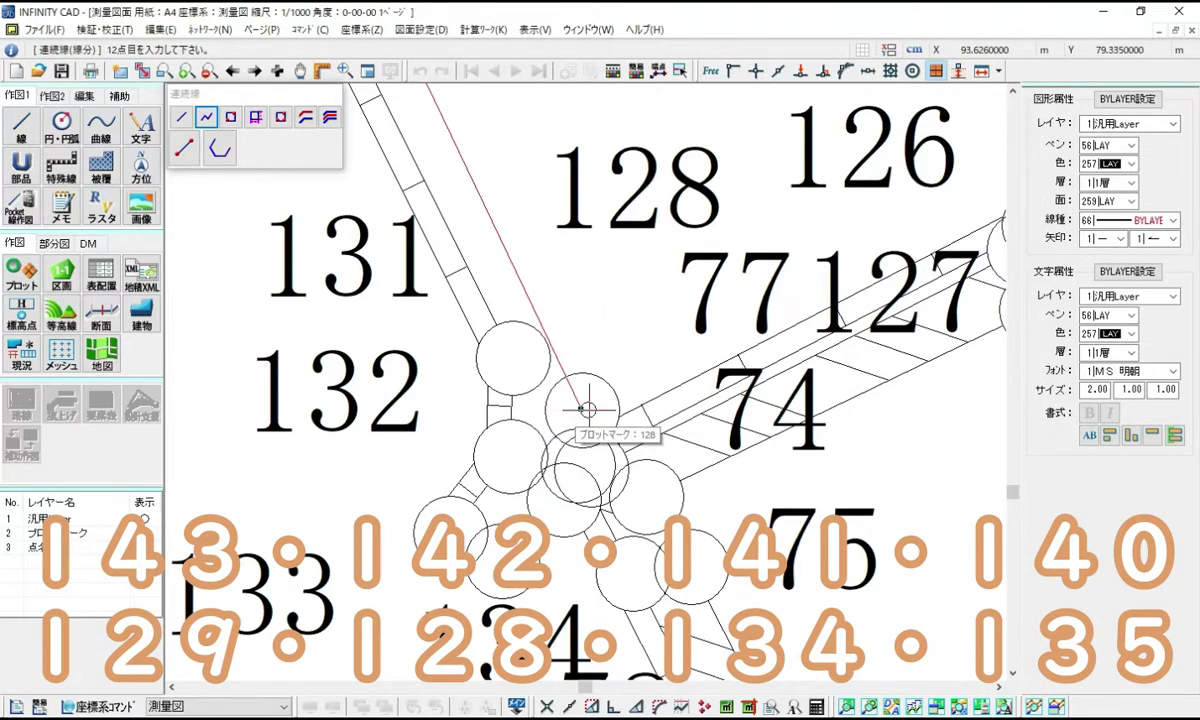
pyautogui.click(585, 407)
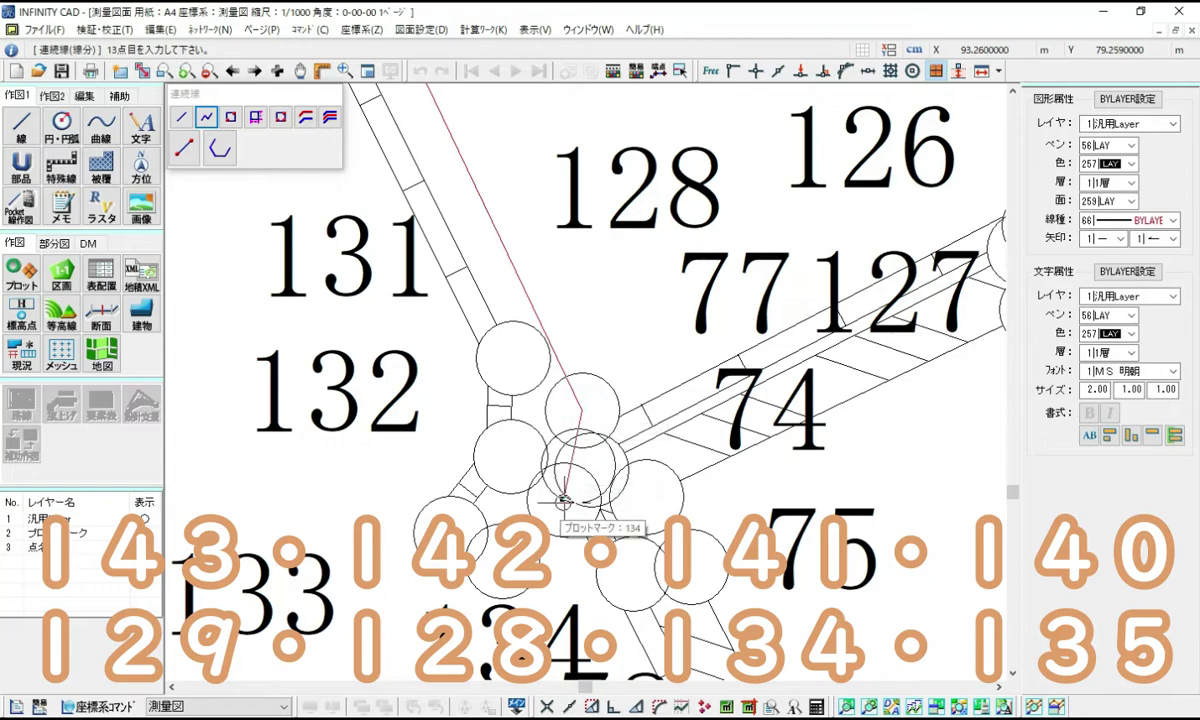
pyautogui.click(562, 497)
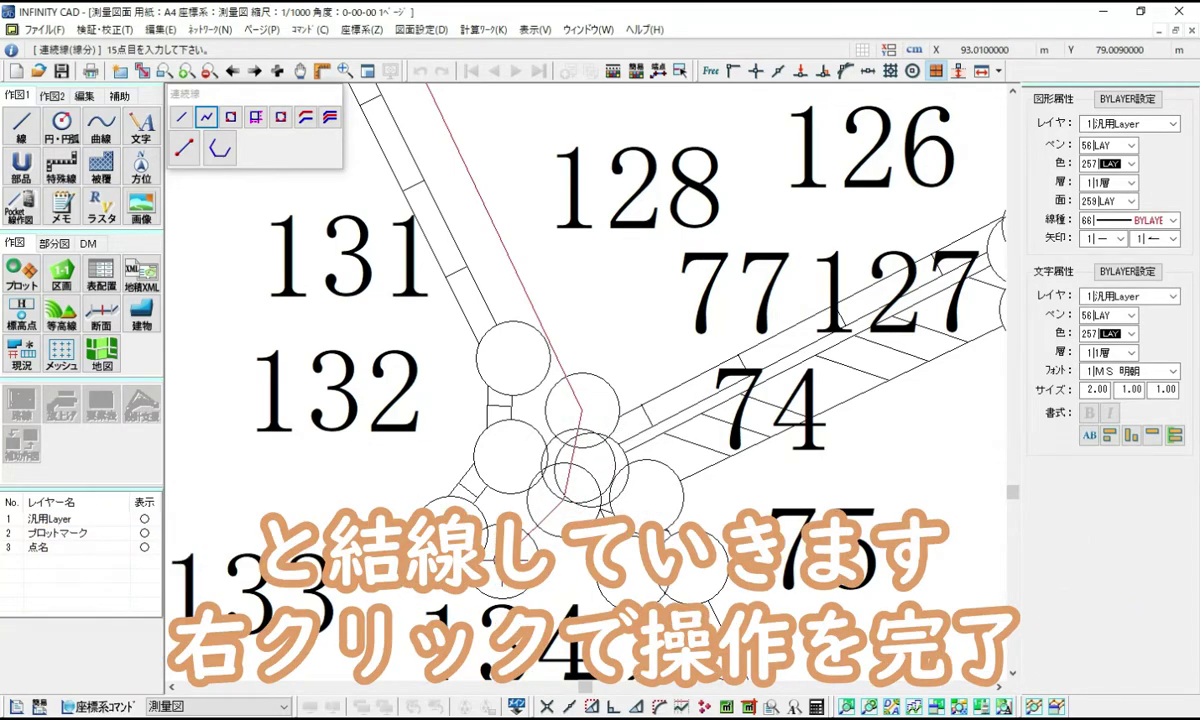
pyautogui.rightClick(563, 498)
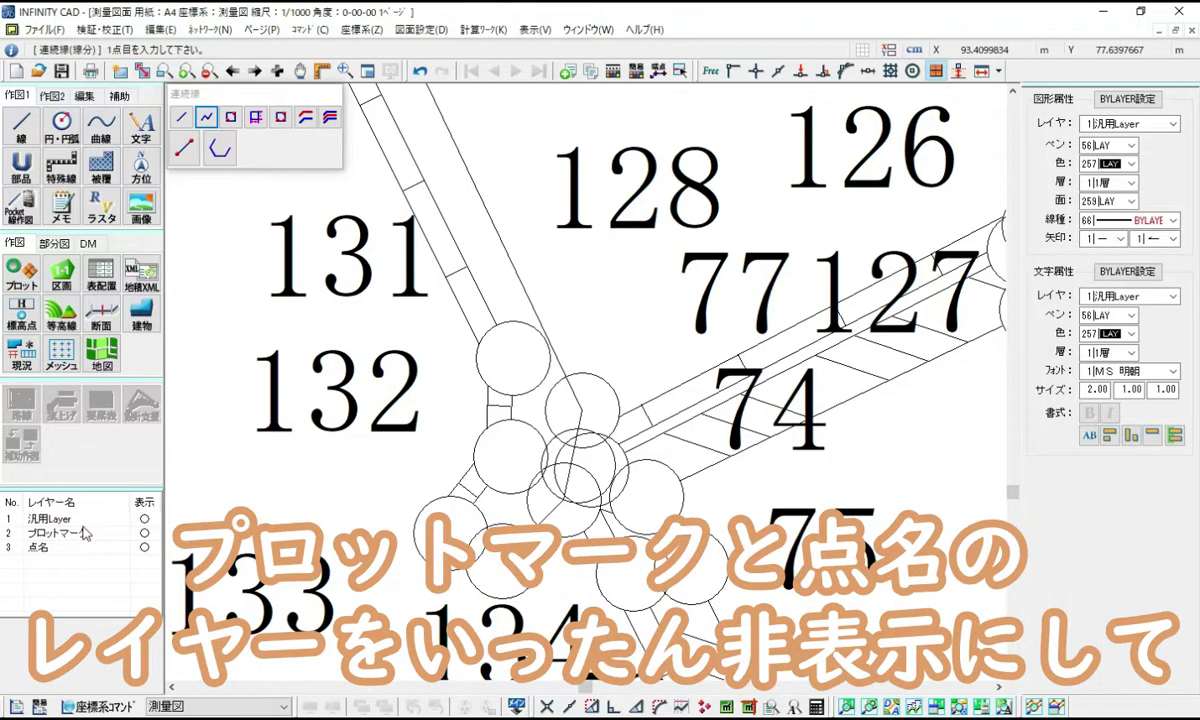
# Hide the プロットマーク and 点名 layers and examine the end of the retaining wall line around the block walls
pyautogui.doubleClick(80, 535)
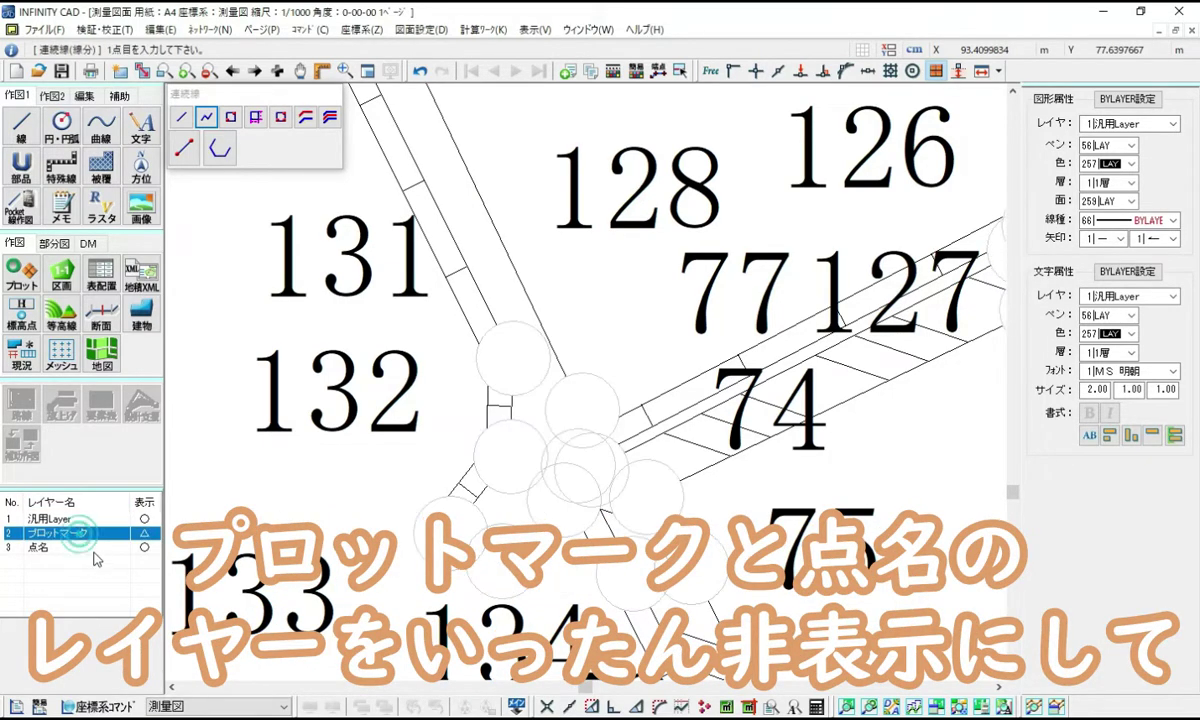
pyautogui.doubleClick(95, 549)
pyautogui.click(118, 535)
pyautogui.doubleClick(118, 535)
pyautogui.doubleClick(118, 549)
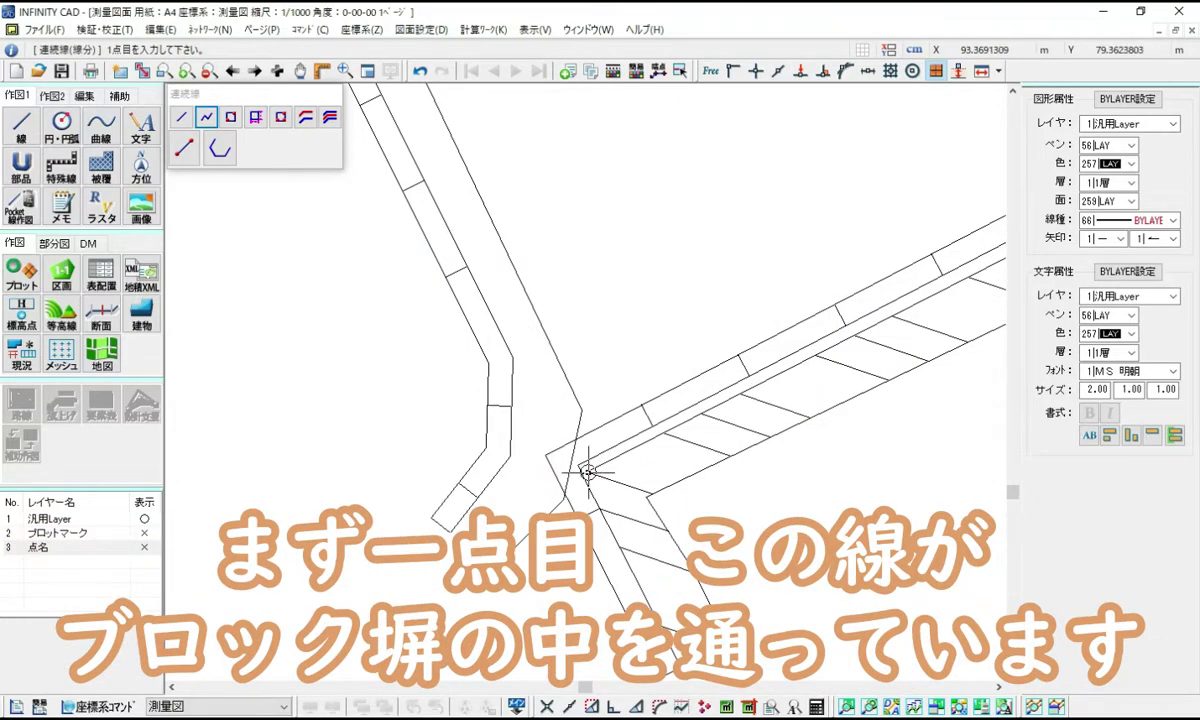
pyautogui.scroll(-3, 588, 472)
pyautogui.moveTo(588, 472)
pyautogui.mouseDown(button='middle')
pyautogui.moveTo(561, 467)
pyautogui.moveTo(508, 409)
pyautogui.mouseUp(button='middle')
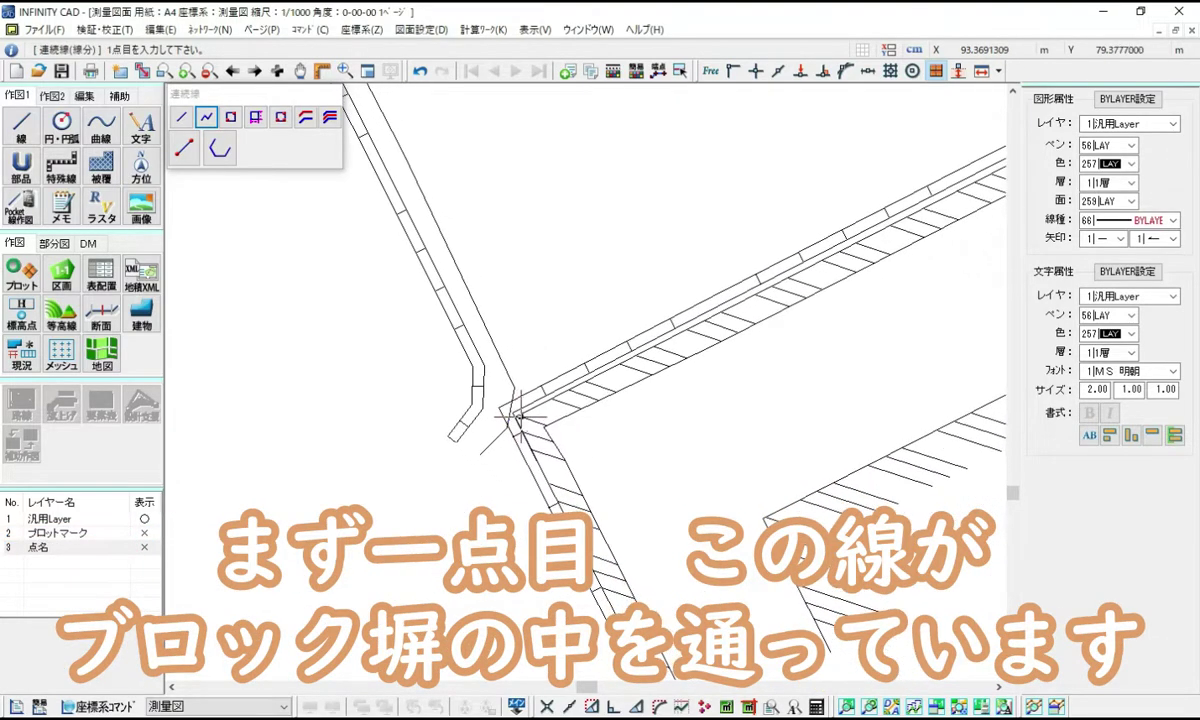
pyautogui.scroll(3, 506, 408)
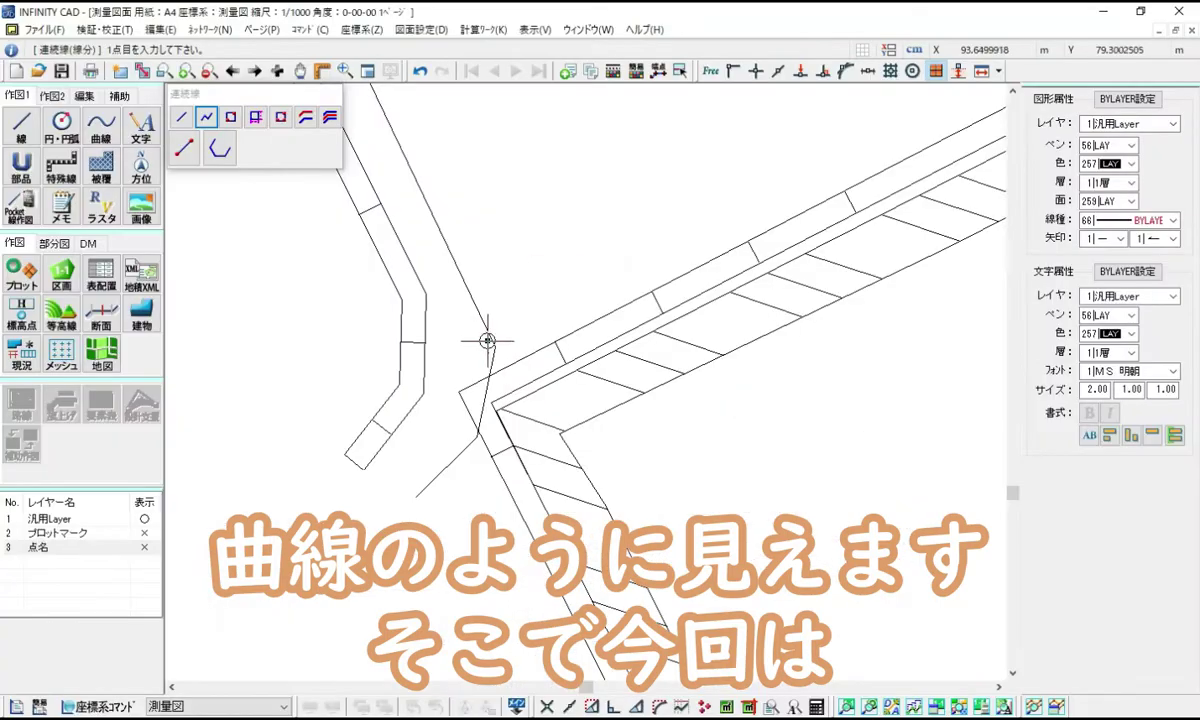
pyautogui.scroll(-1, 492, 562)
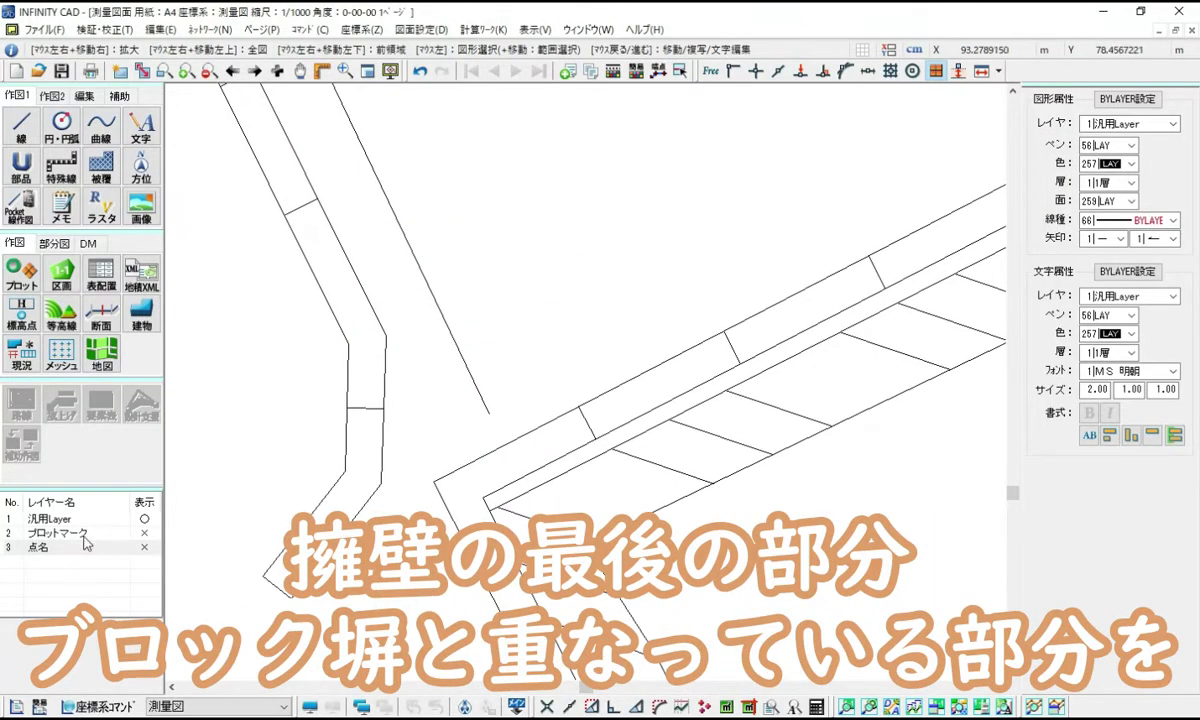
# Show the プロットマーク and 点名 layers again around the end of the retaining wall line
pyautogui.doubleClick(84, 536)
pyautogui.doubleClick(104, 546)
pyautogui.scroll(-2, 562, 495)
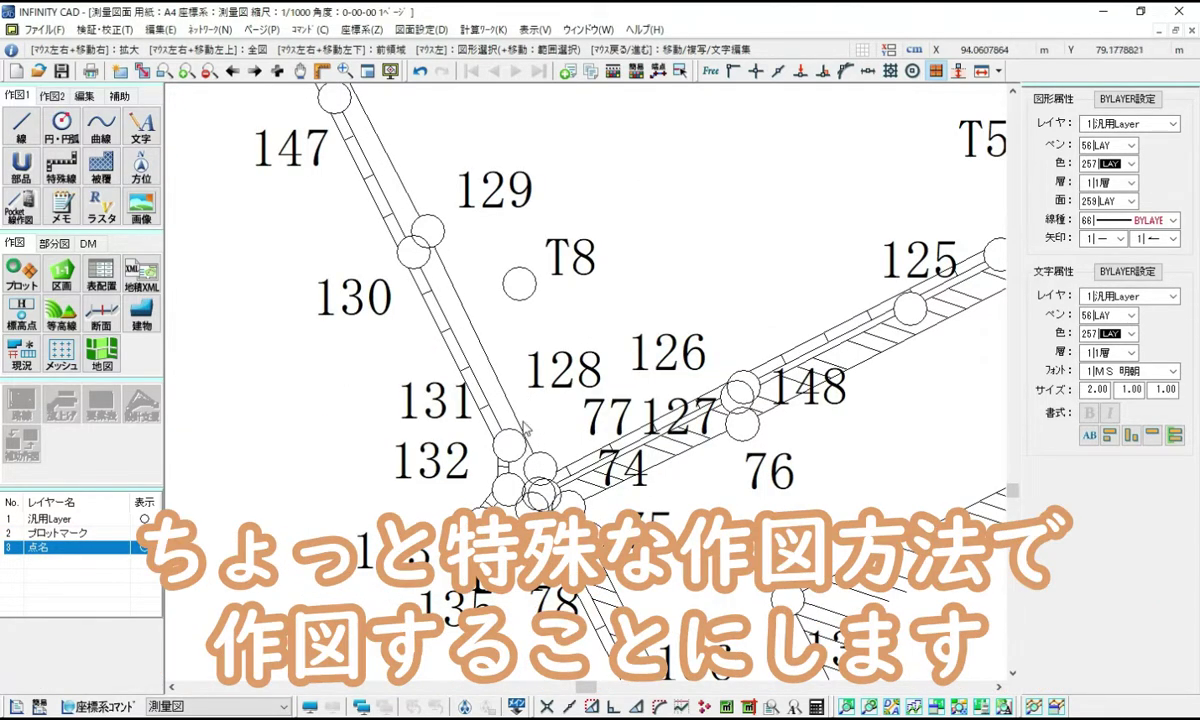
# Draw a start-end-point-on-arc curve starting at plot mark 128, ending at plot mark 135 and passing through plot mark 134
pyautogui.click(61, 128)
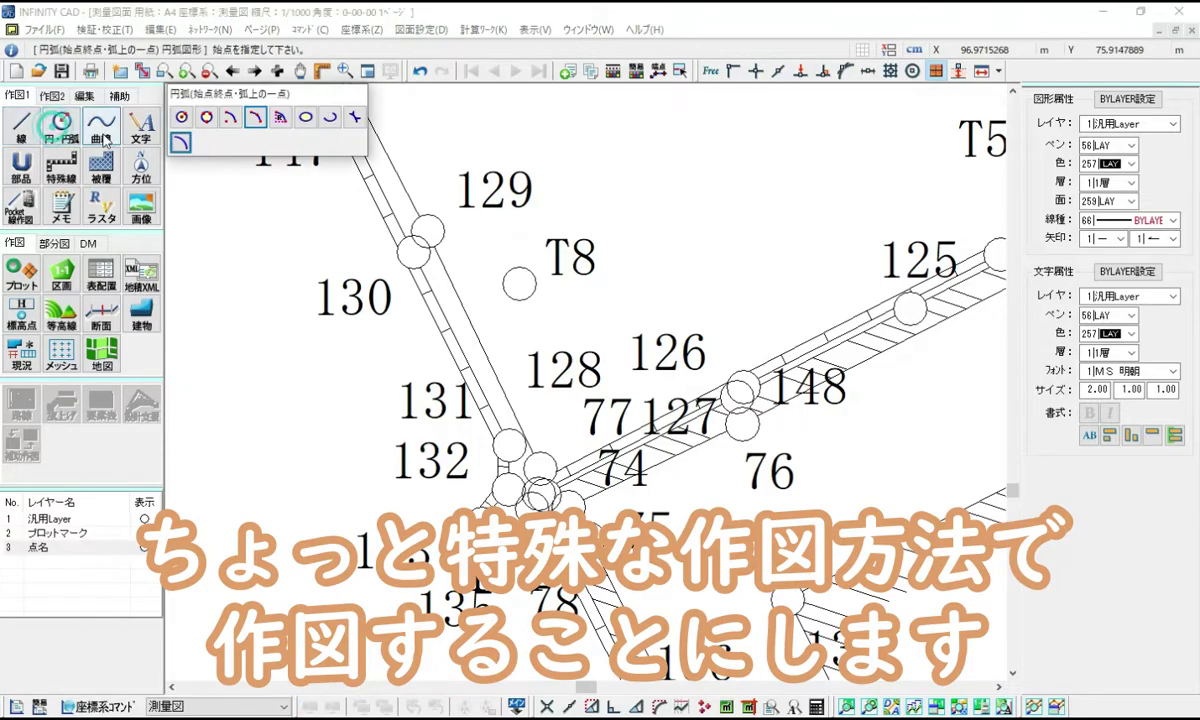
pyautogui.click(255, 118)
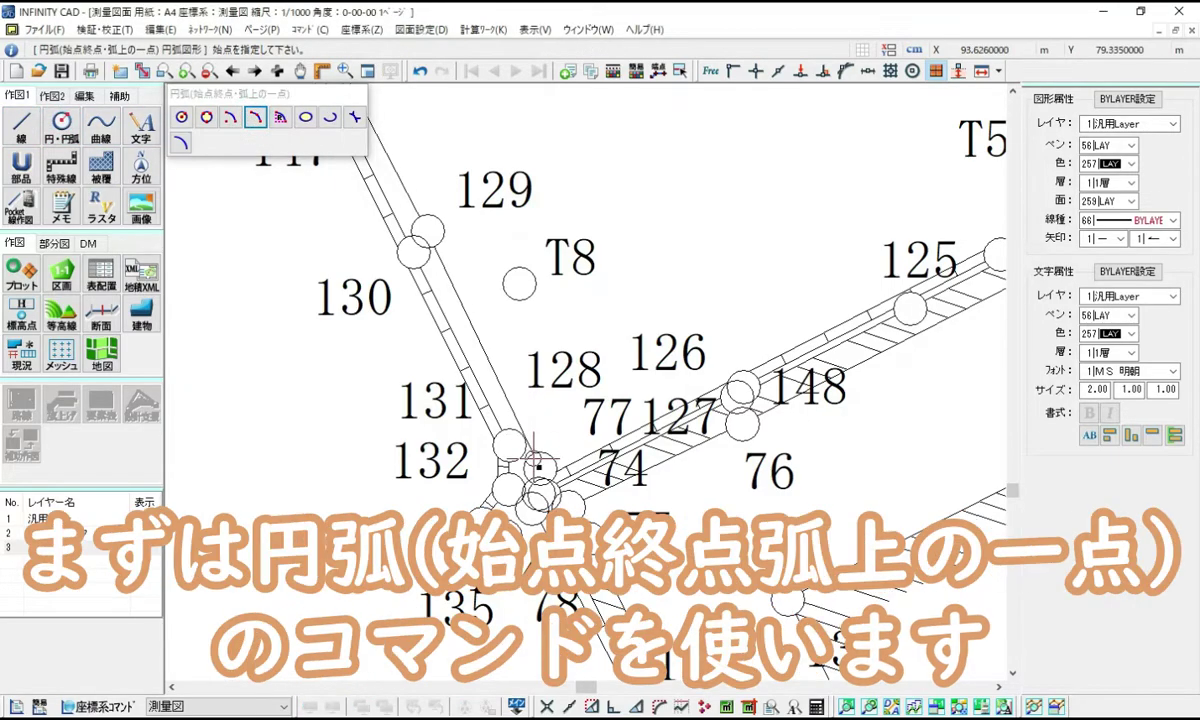
pyautogui.scroll(3, 538, 460)
pyautogui.moveTo(538, 460); pyautogui.dragTo(490, 42, button='middle')
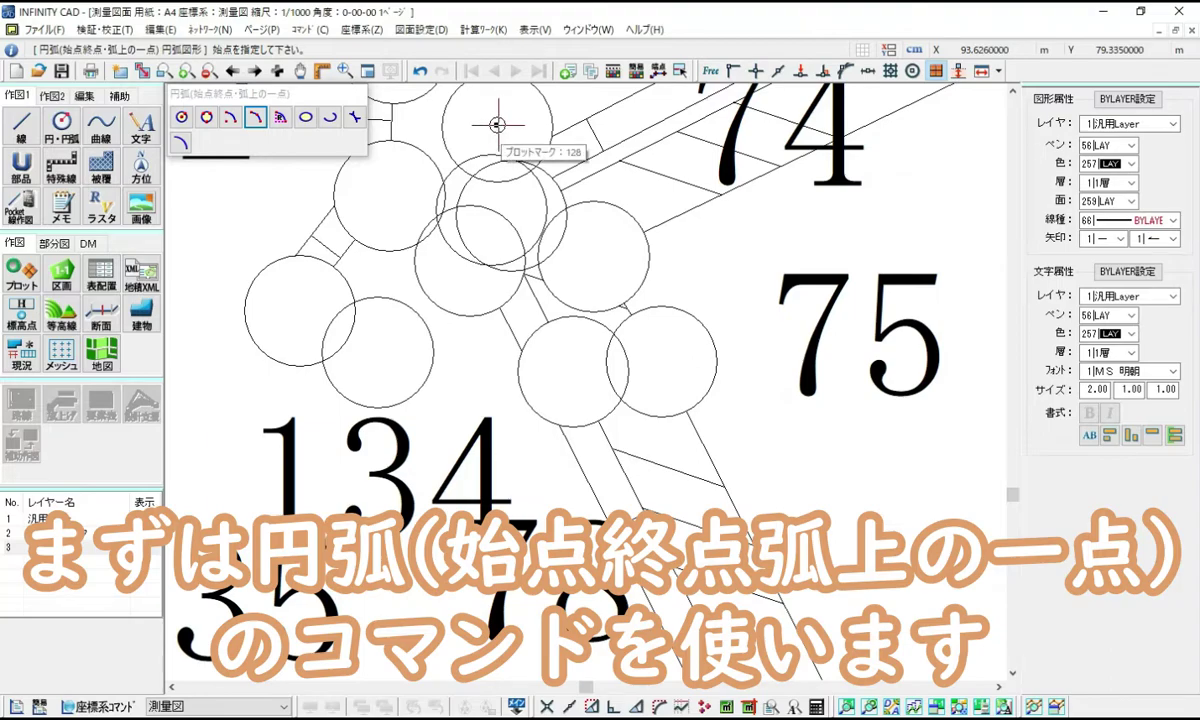
pyautogui.click(494, 125)
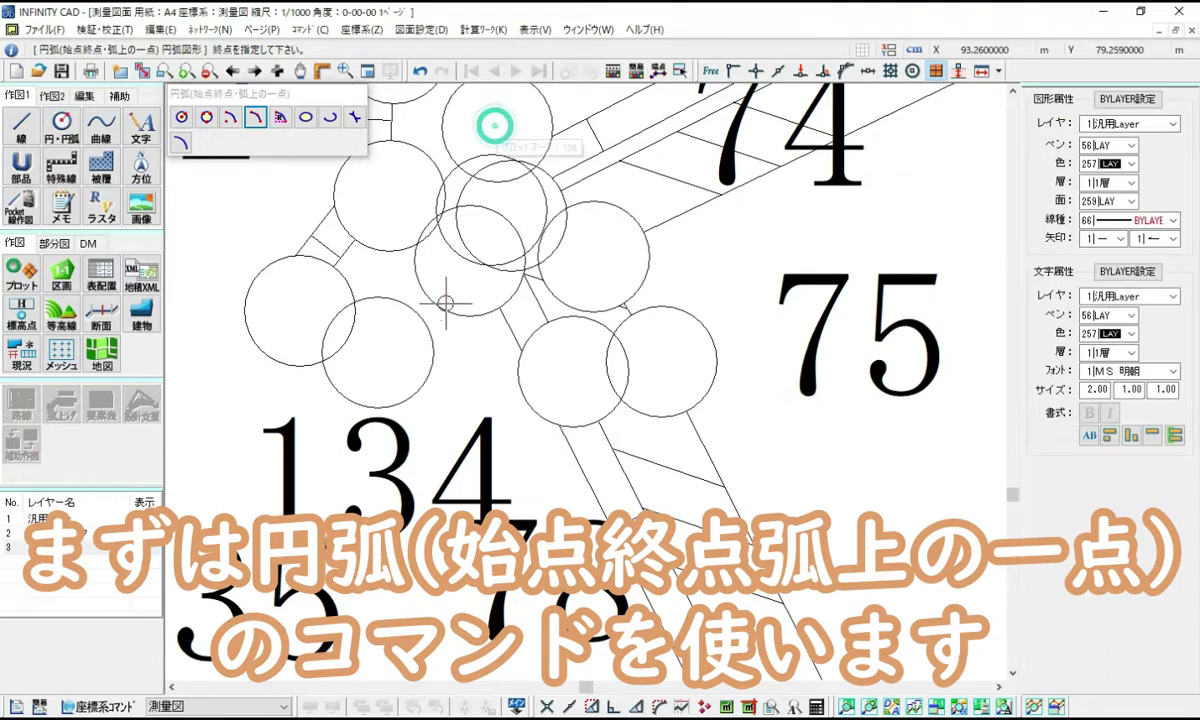
pyautogui.click(376, 351)
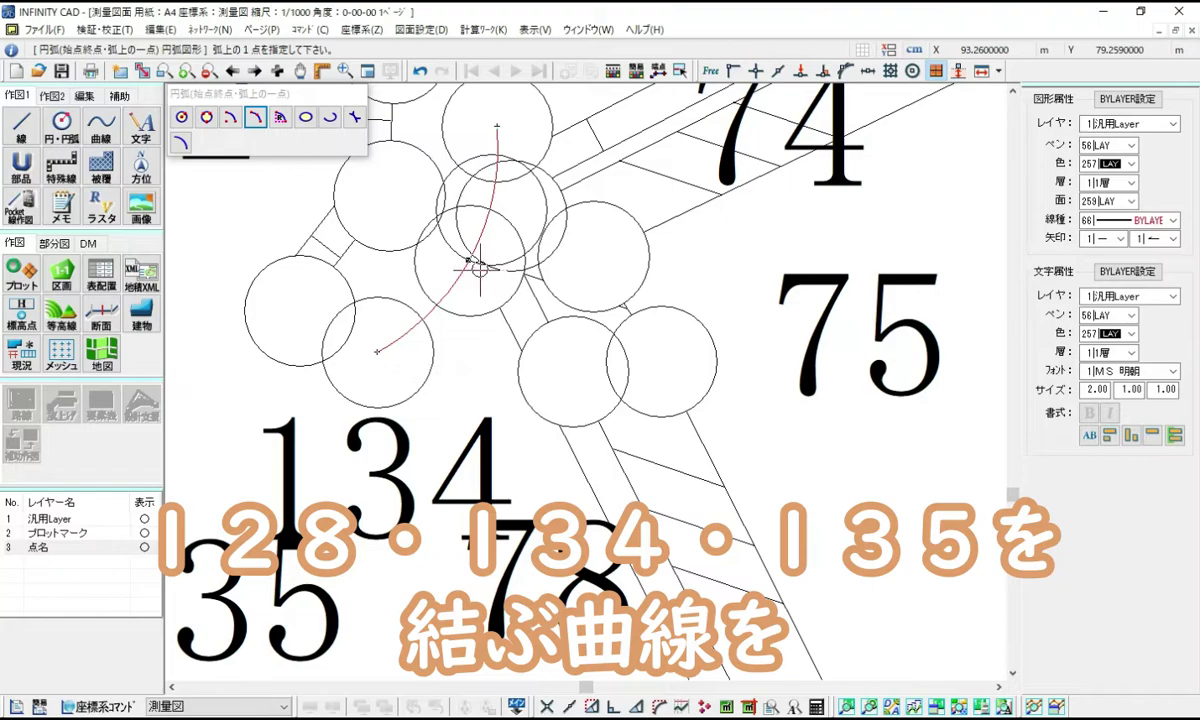
pyautogui.click(480, 268)
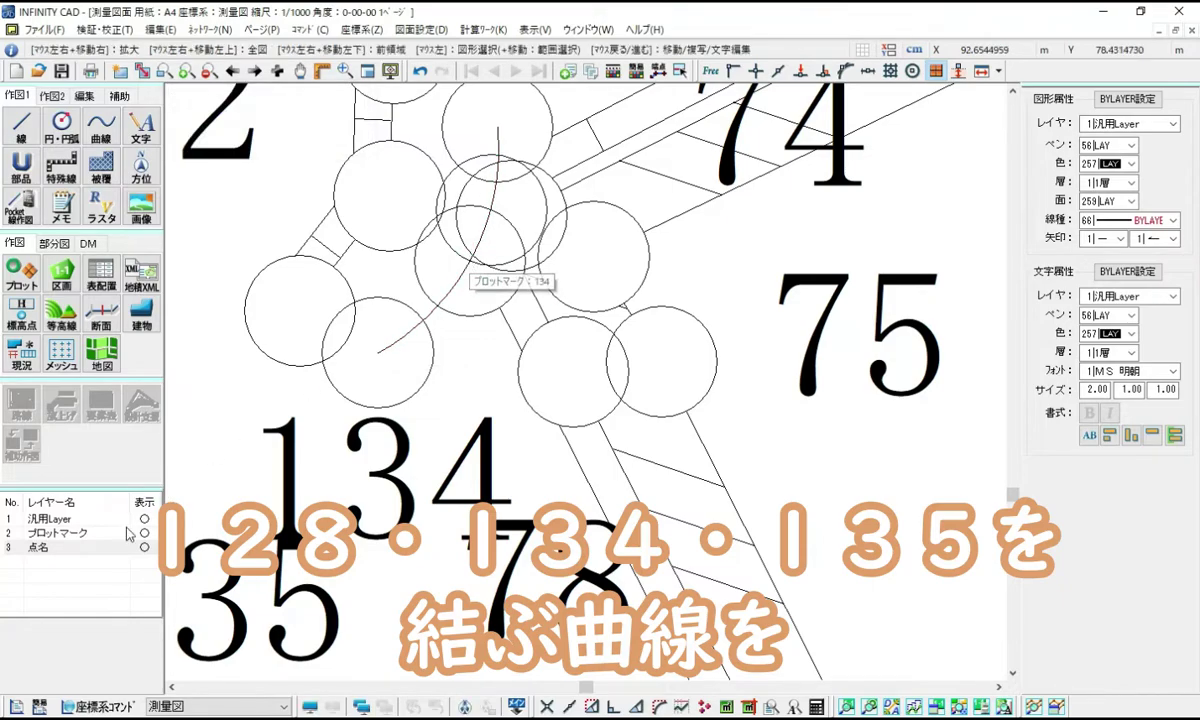
# Hide the プロットマーク and 点名 layers and check the new arc where it crosses the block wall
pyautogui.doubleClick(86, 534)
pyautogui.doubleClick(92, 547)
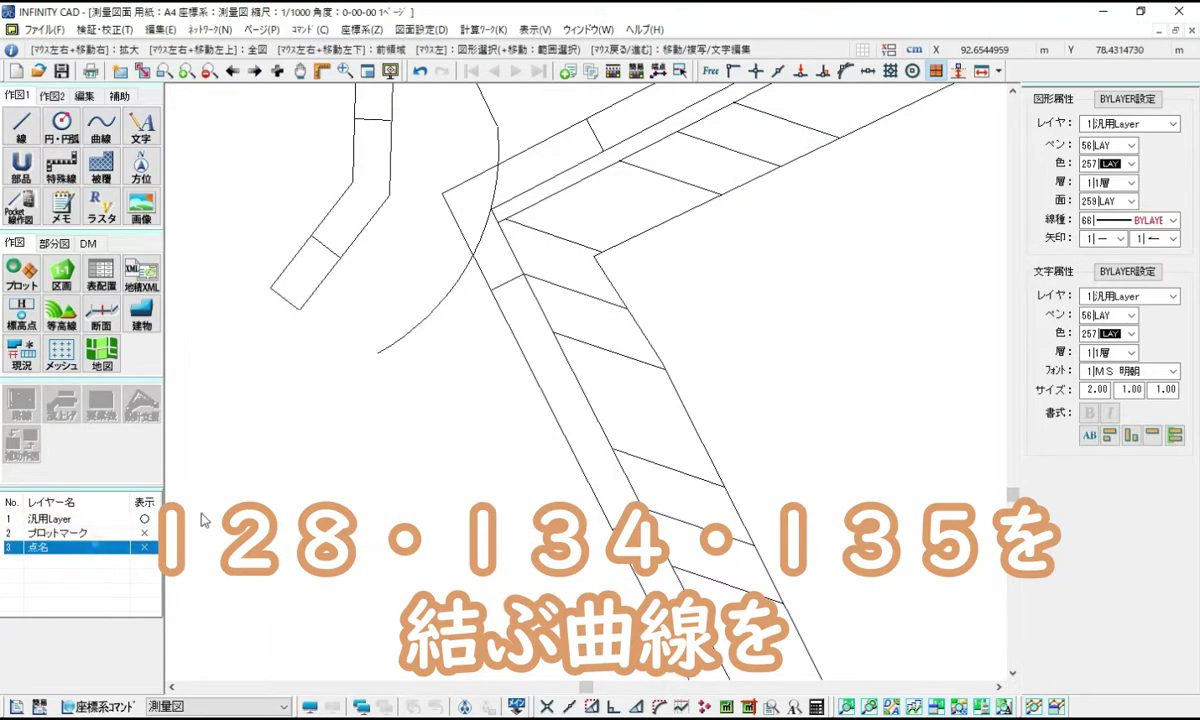
pyautogui.click(462, 284)
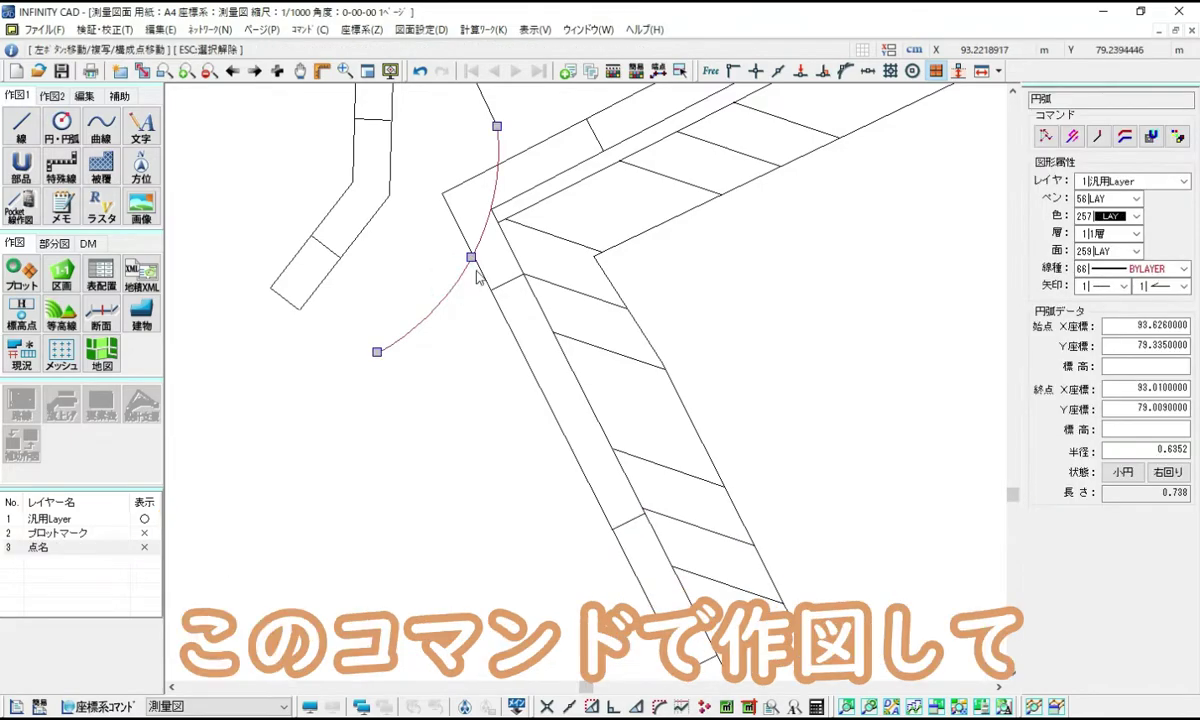
pyautogui.press('Escape')
# Trim the arc with the フィット command at the block wall's upper outer line, keeping the part that starts at plot mark 128
pyautogui.rightClick(495, 270)
pyautogui.click(527, 326)
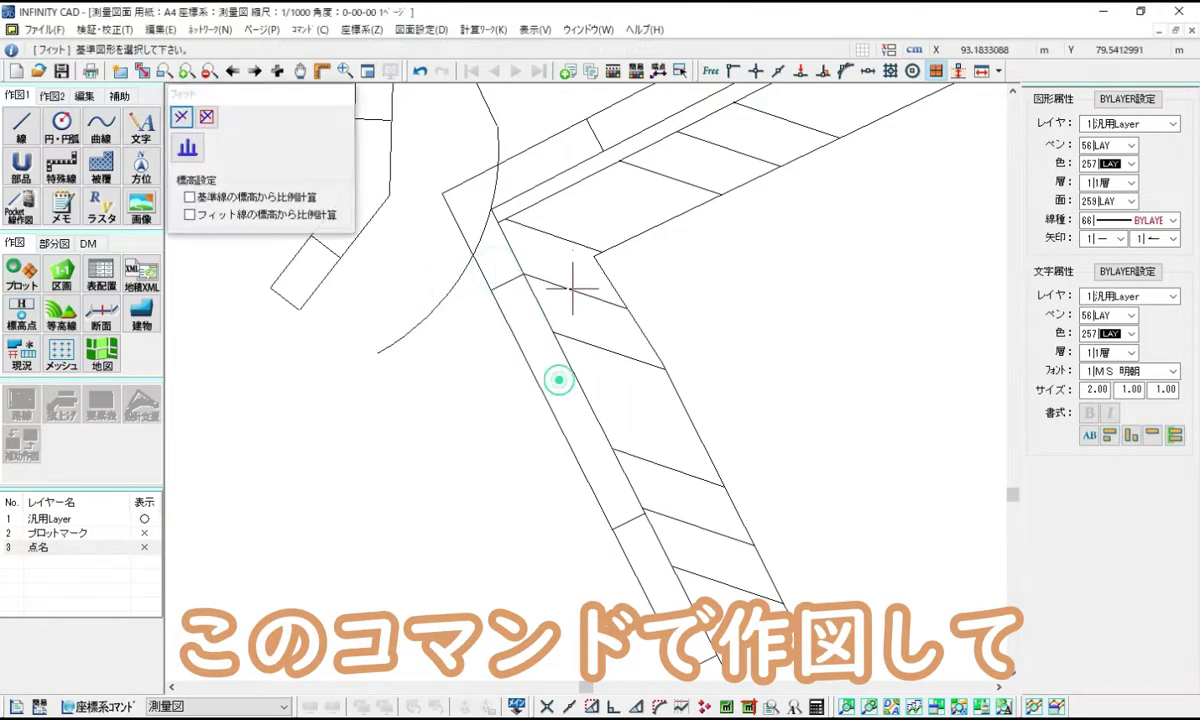
pyautogui.click(544, 143)
pyautogui.click(489, 212)
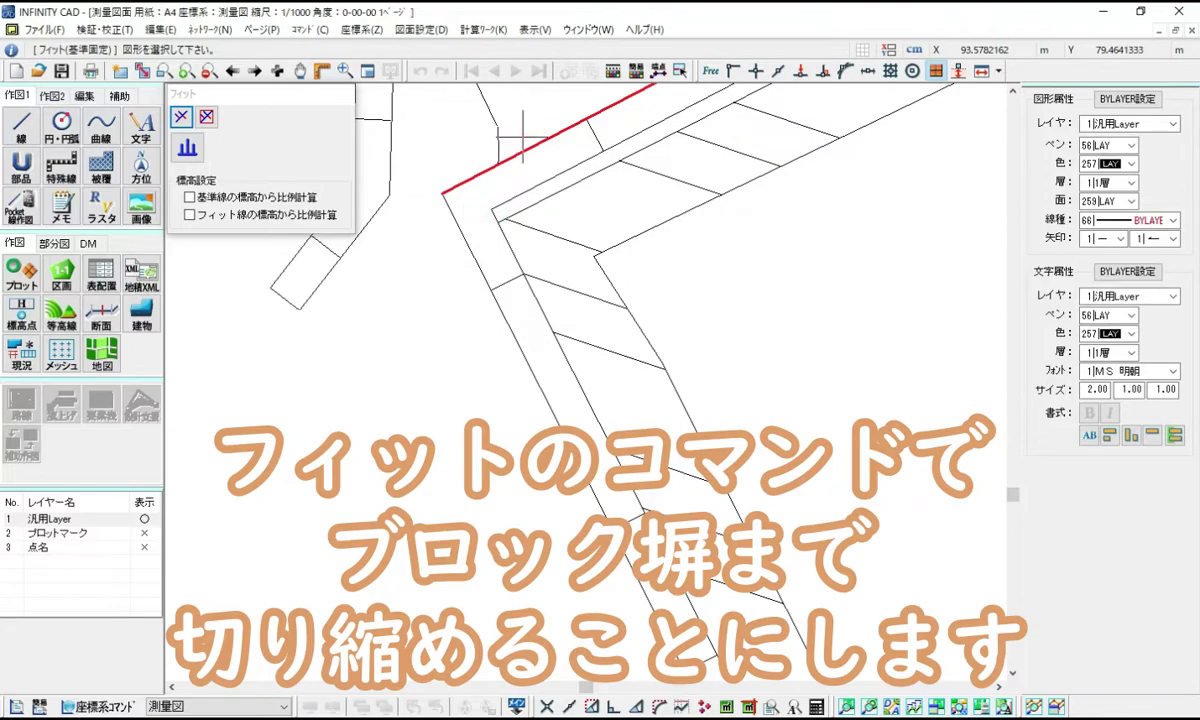
pyautogui.rightClick(437, 302)
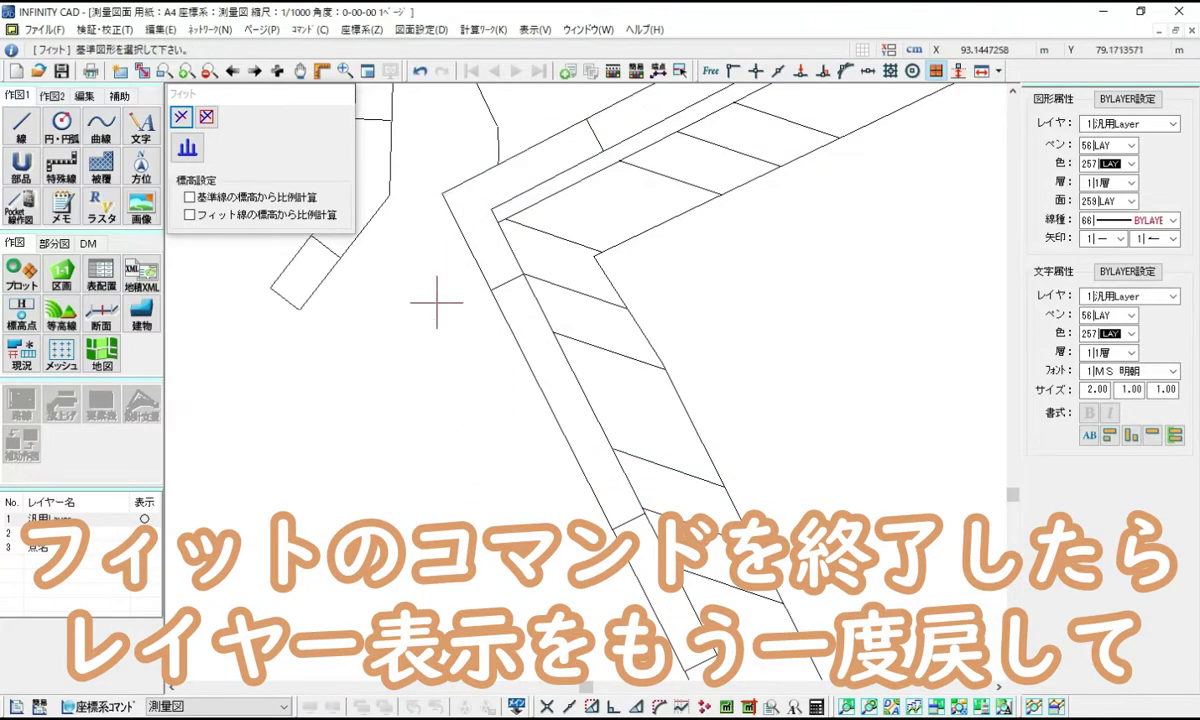
# Show the プロットマーク and 点名 layers again around plot marks 128, 134 and 135
pyautogui.click(97, 533)
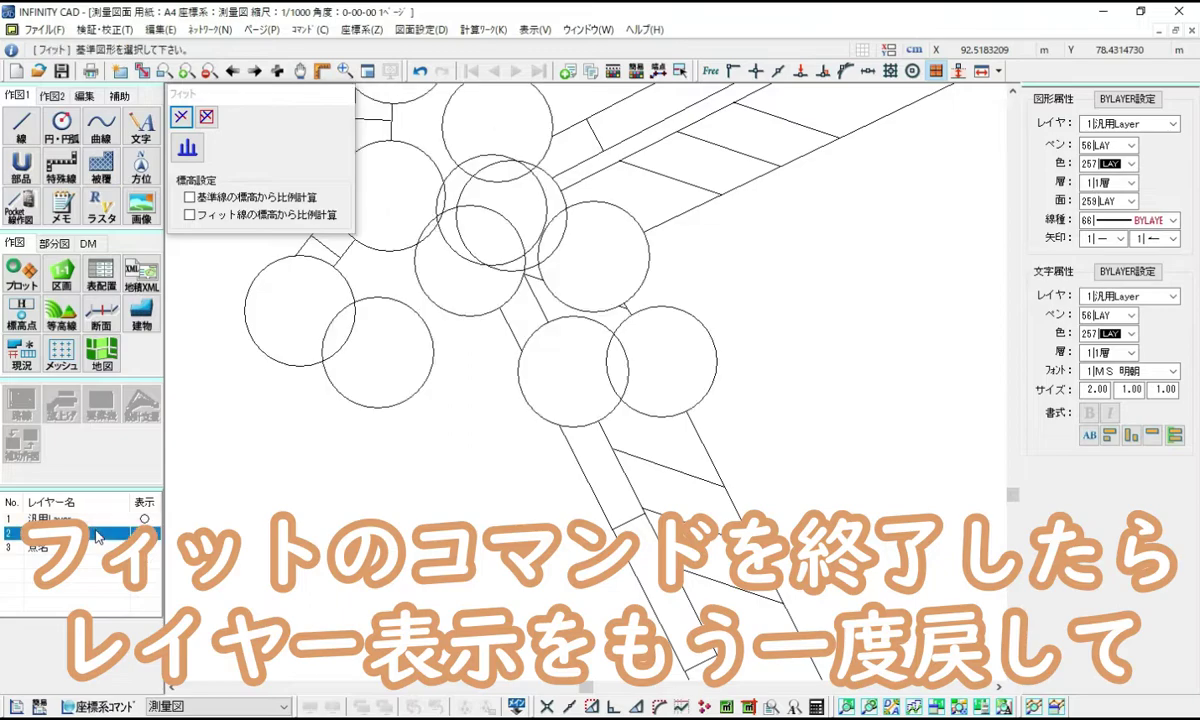
pyautogui.click(102, 549)
pyautogui.scroll(-2, 430, 420)
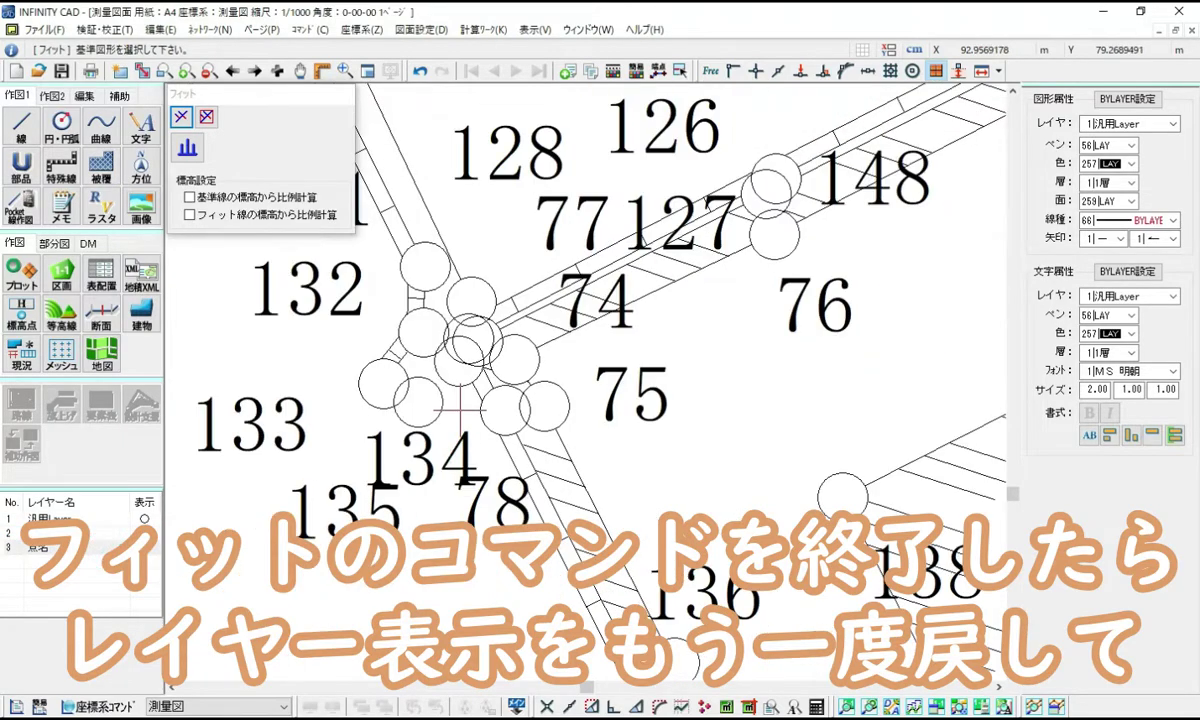
pyautogui.moveTo(458, 411); pyautogui.dragTo(460, 433, button='middle')
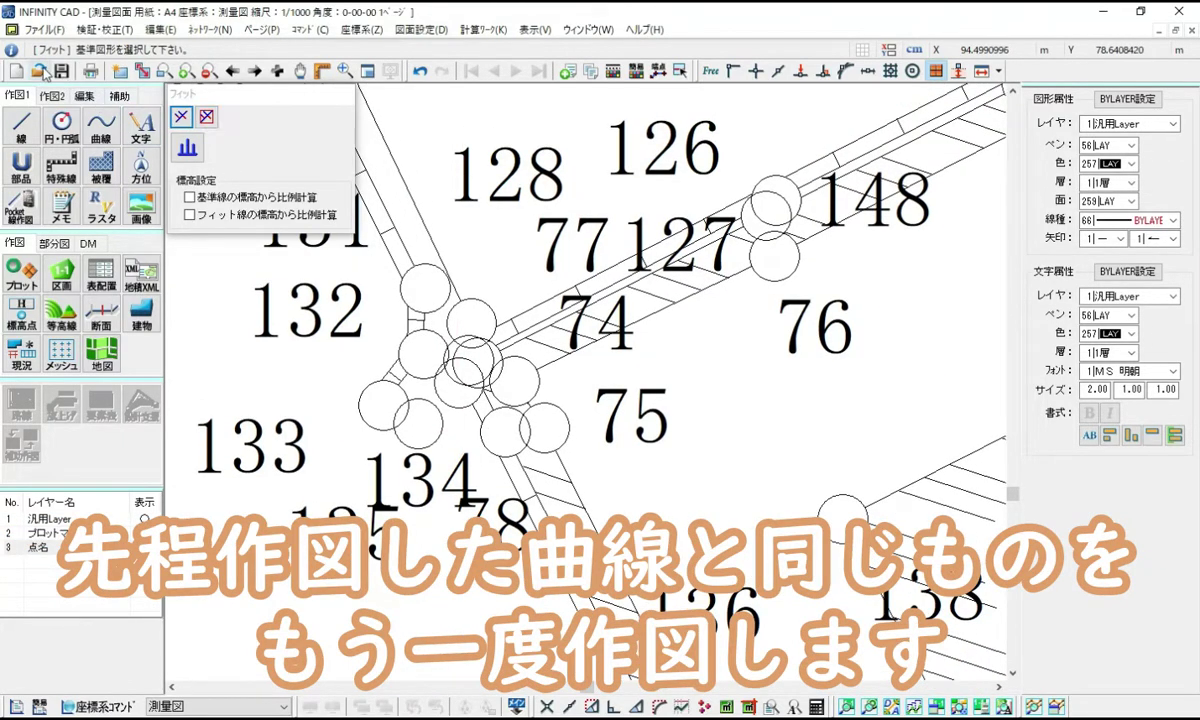
# Draw the same arc again from plot mark 128 to 135 through plot mark 134
pyautogui.click(61, 125)
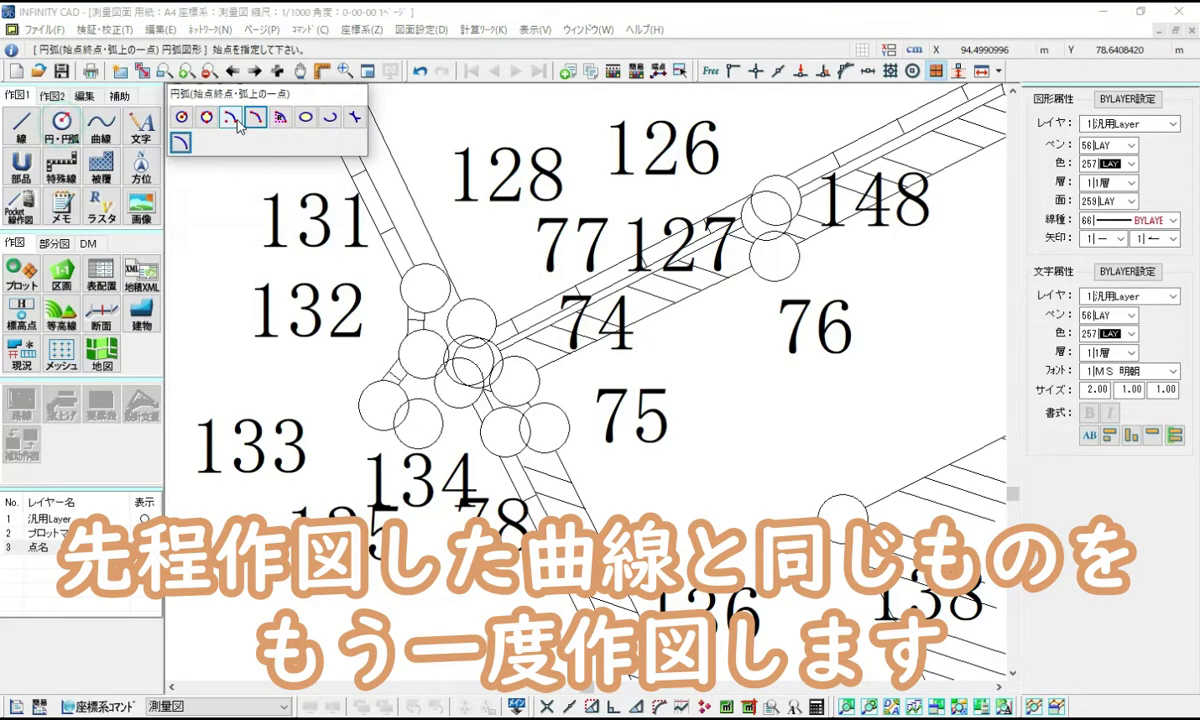
pyautogui.click(255, 117)
pyautogui.click(472, 326)
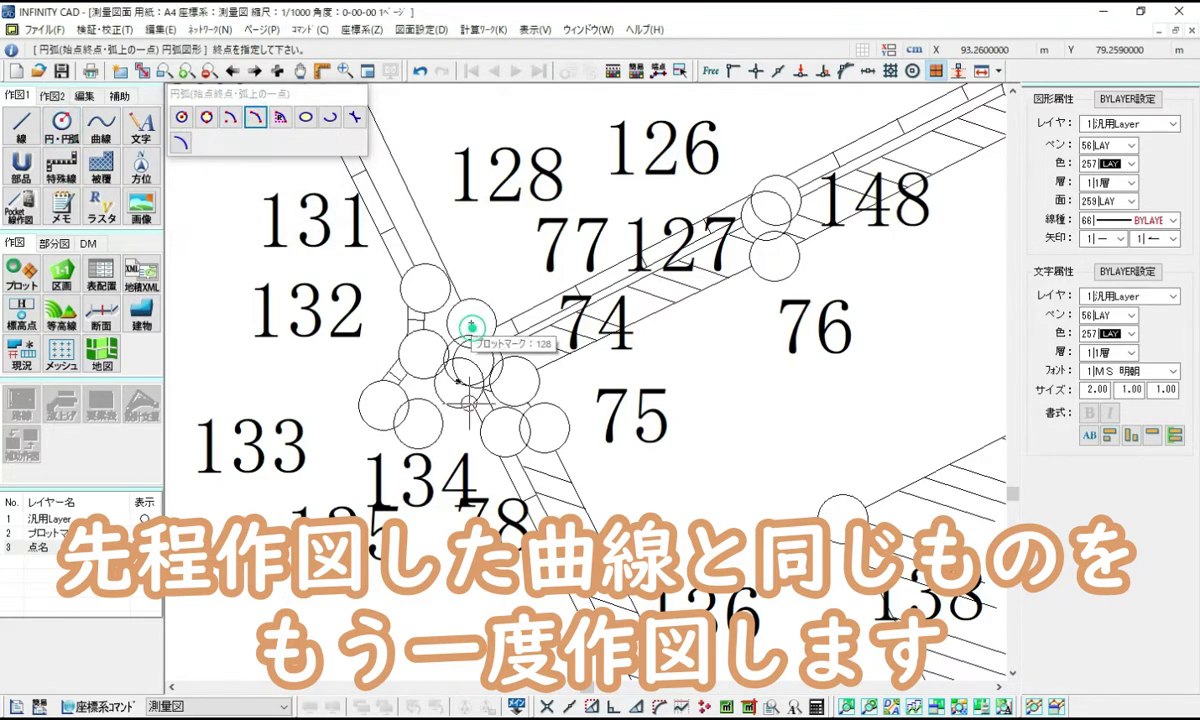
pyautogui.click(420, 425)
pyautogui.click(460, 385)
pyautogui.press('Escape')
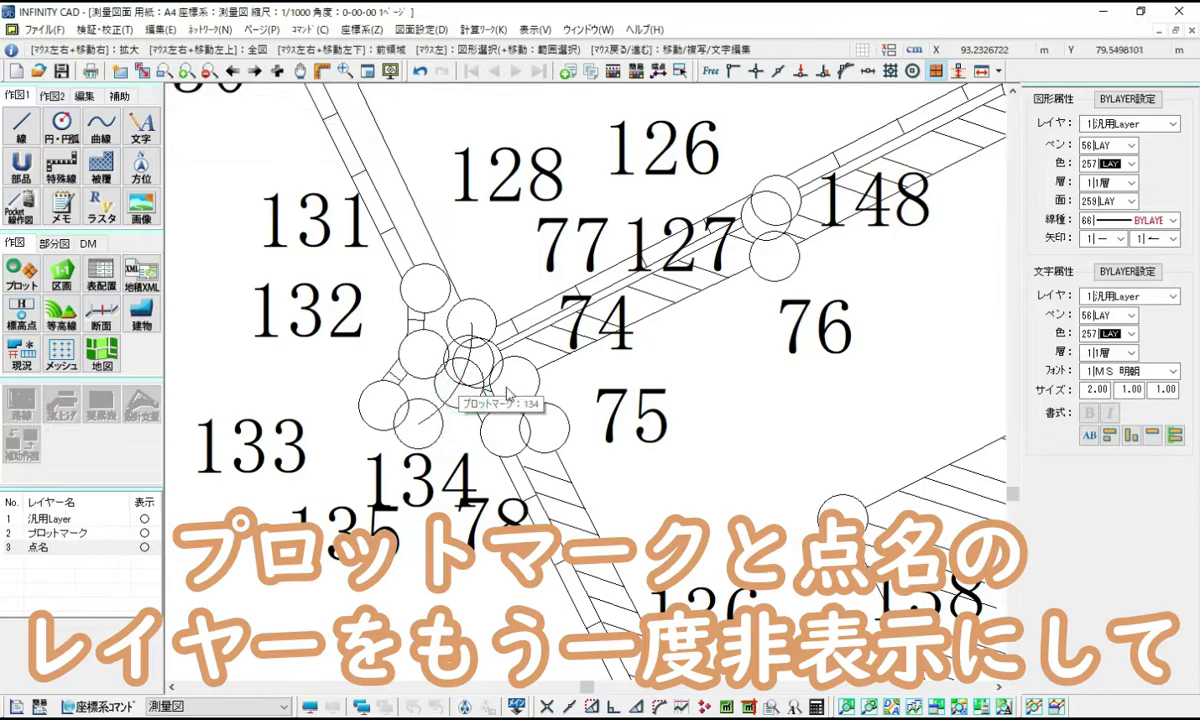
# Hide the プロットマーク and 点名 layers again around the second arc
pyautogui.click(103, 534)
pyautogui.click(101, 548)
pyautogui.click(104, 534)
pyautogui.click(101, 548)
pyautogui.scroll(2, 452, 453)
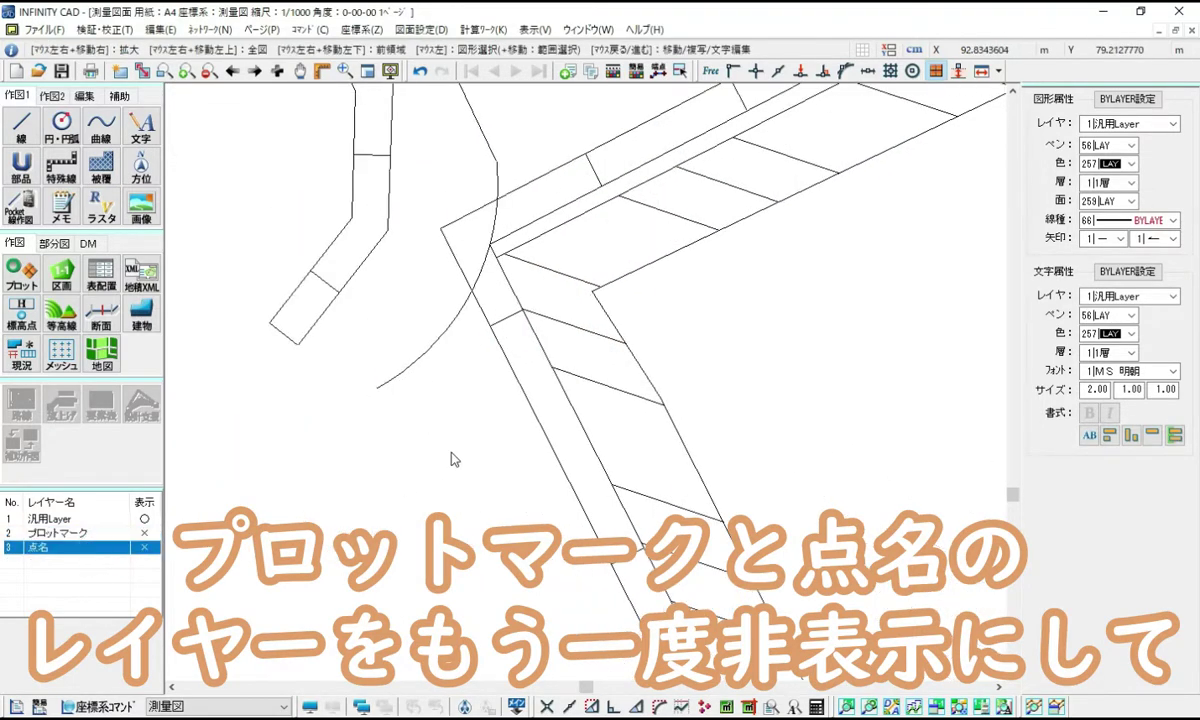
# Trim the second arc with フィット at the block wall's other outer line, keeping the part that ends at plot mark 135
pyautogui.rightClick(486, 346)
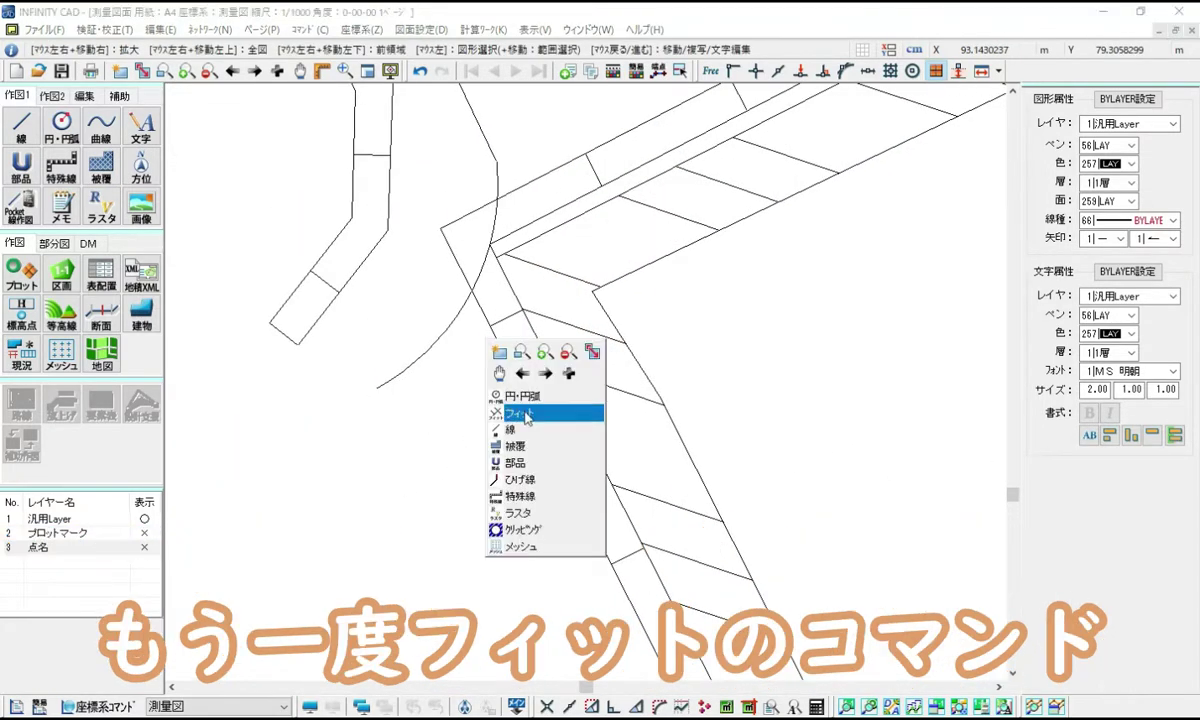
pyautogui.click(505, 394)
pyautogui.click(470, 306)
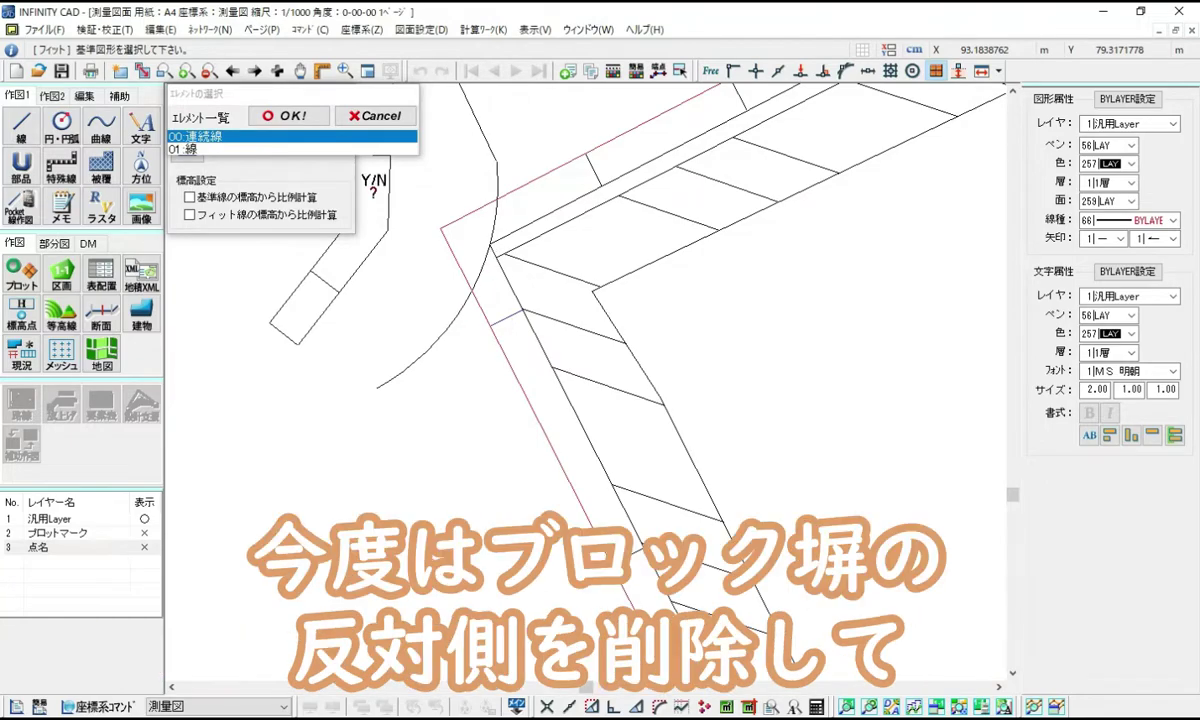
pyautogui.click(193, 149)
pyautogui.click(270, 118)
pyautogui.click(488, 250)
pyautogui.rightClick(471, 397)
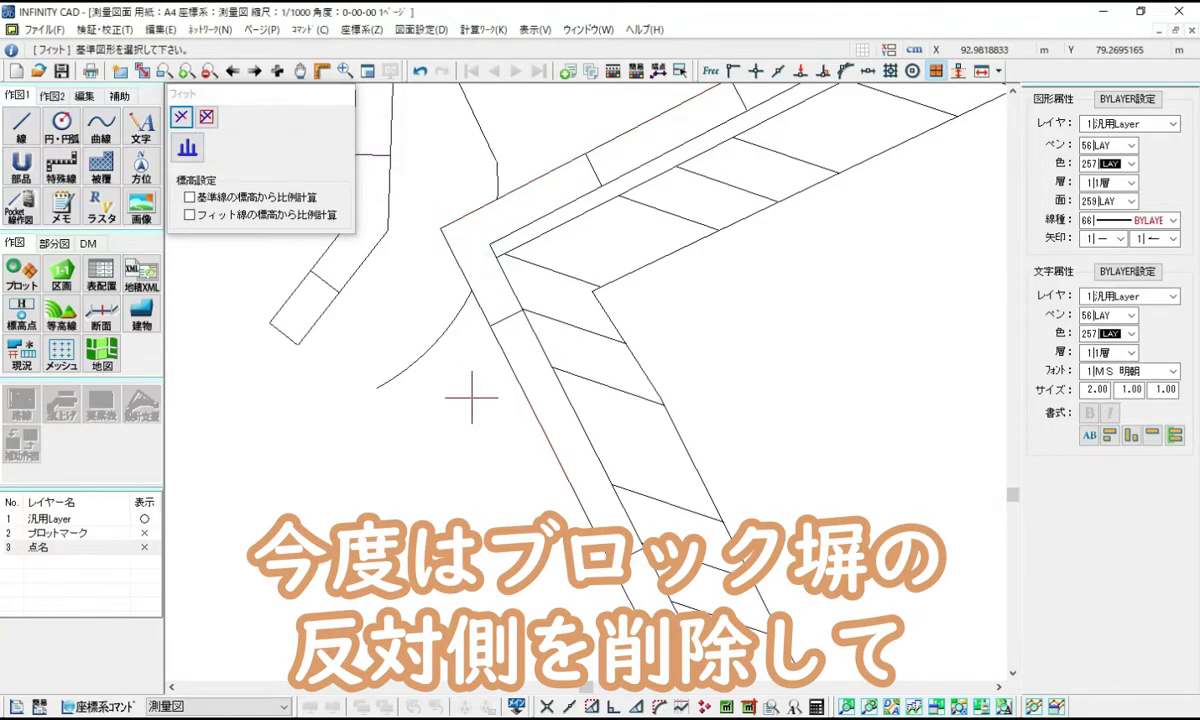
pyautogui.rightClick(470, 397)
pyautogui.scroll(-2, 451, 403)
pyautogui.scroll(2, 474, 324)
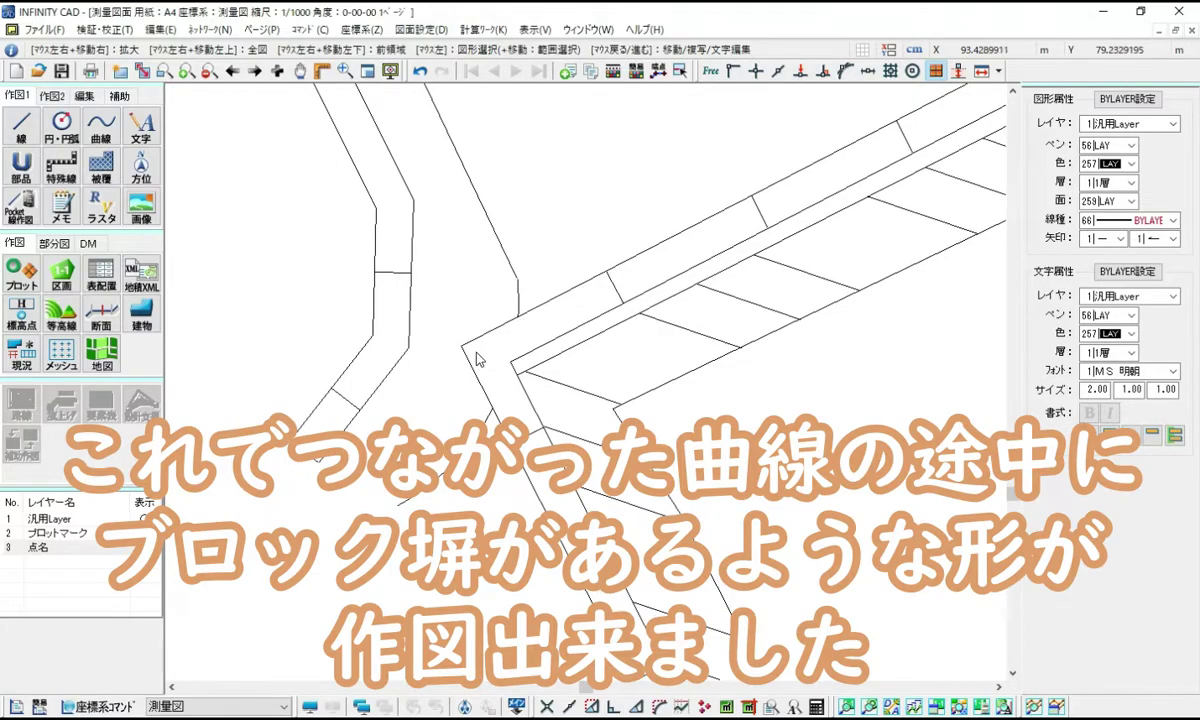
# Connect the retaining wall line's open far end to the nearby block wall corner with a continuous line, using endpoint snap
pyautogui.scroll(-3, 620, 303)
pyautogui.moveTo(622, 232); pyautogui.dragTo(460, 462, button='middle')
pyautogui.scroll(-2, 632, 230)
pyautogui.moveTo(890, 395); pyautogui.dragTo(585, 450, button='middle')
pyautogui.scroll(3, 603, 286)
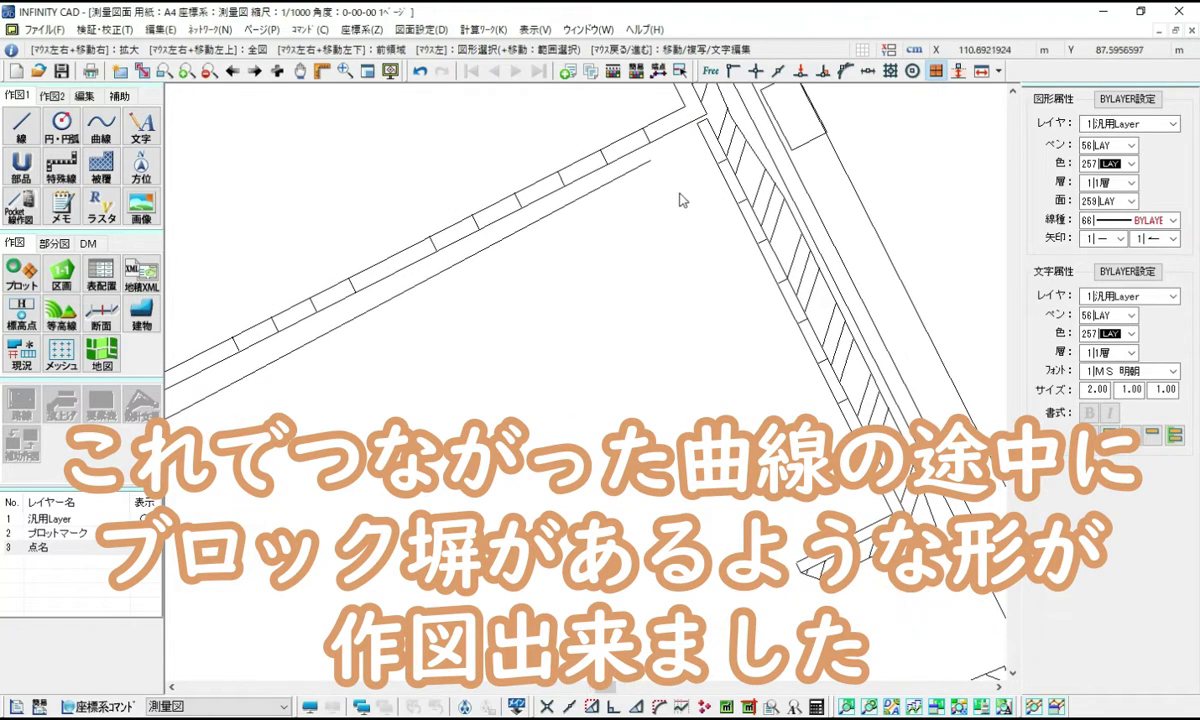
pyautogui.rightClick(456, 150)
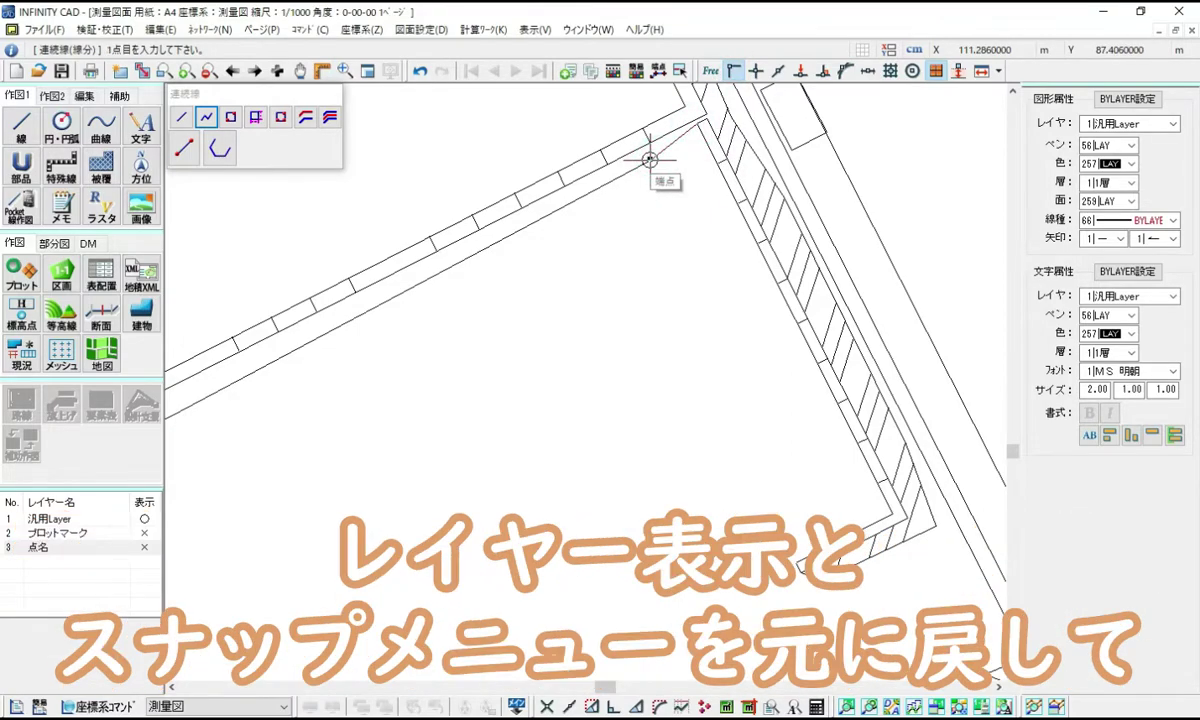
pyautogui.press('Escape')
# Show the 点名 and プロットマーク layers again, turn endpoint snap off and view the whole site
pyautogui.scroll(-2, 570, 425)
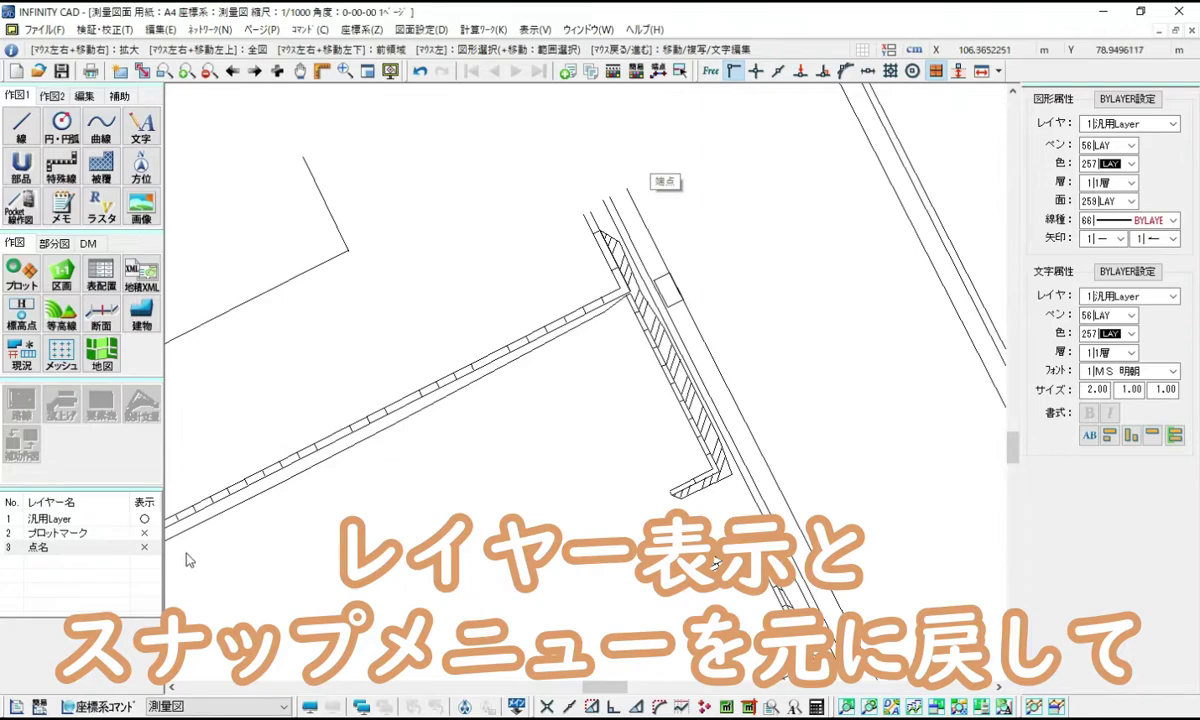
pyautogui.doubleClick(57, 548)
pyautogui.doubleClick(62, 533)
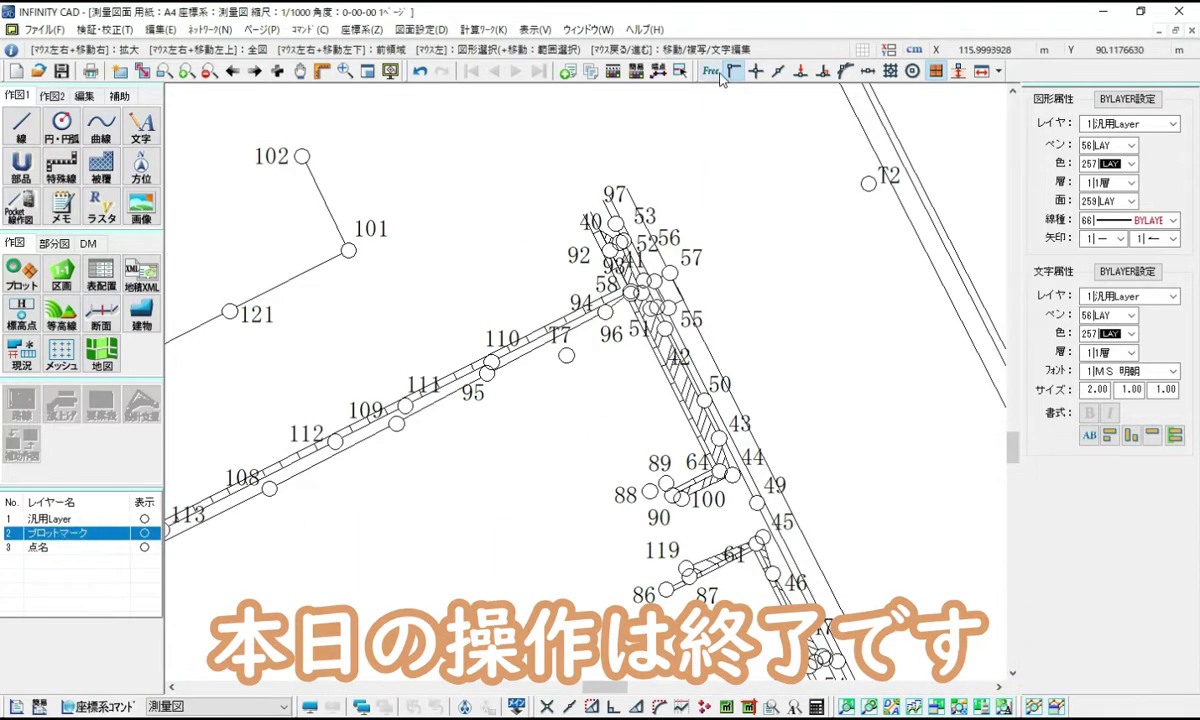
pyautogui.scroll(-2, 636, 515)
pyautogui.moveTo(636, 515); pyautogui.dragTo(720, 216, button='middle')
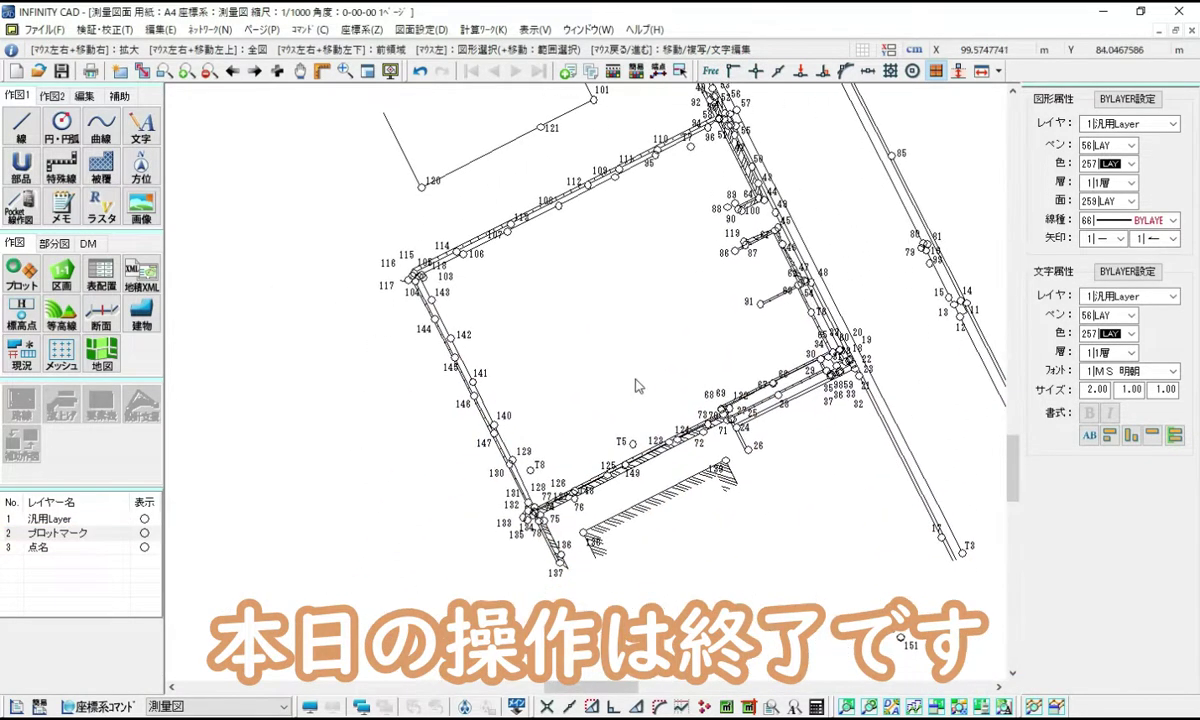